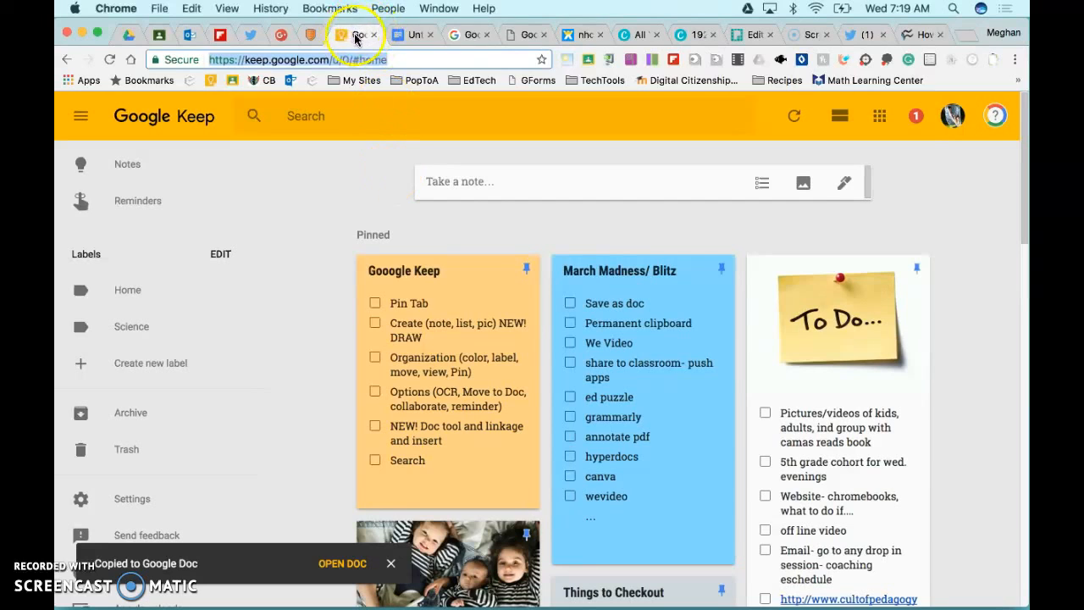
Pin the Google Keep browser tab and check off Pin Tab in the Gooogle Keep checklist note.
{"action": "right_click", "coordinate": [355, 39]}
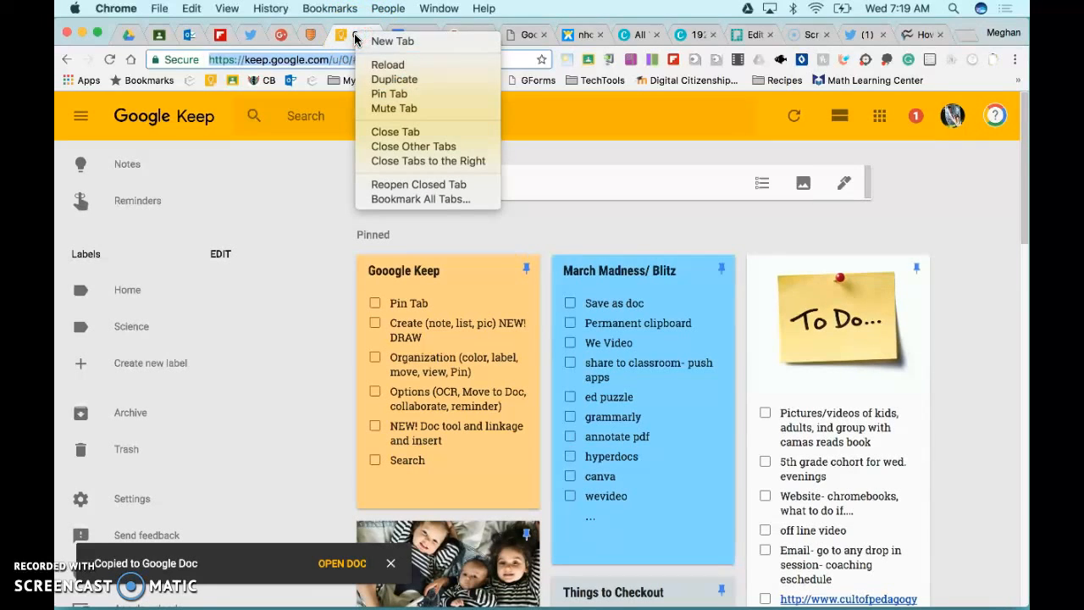
{"action": "left_click", "coordinate": [386, 94]}
{"action": "left_click", "coordinate": [343, 34]}
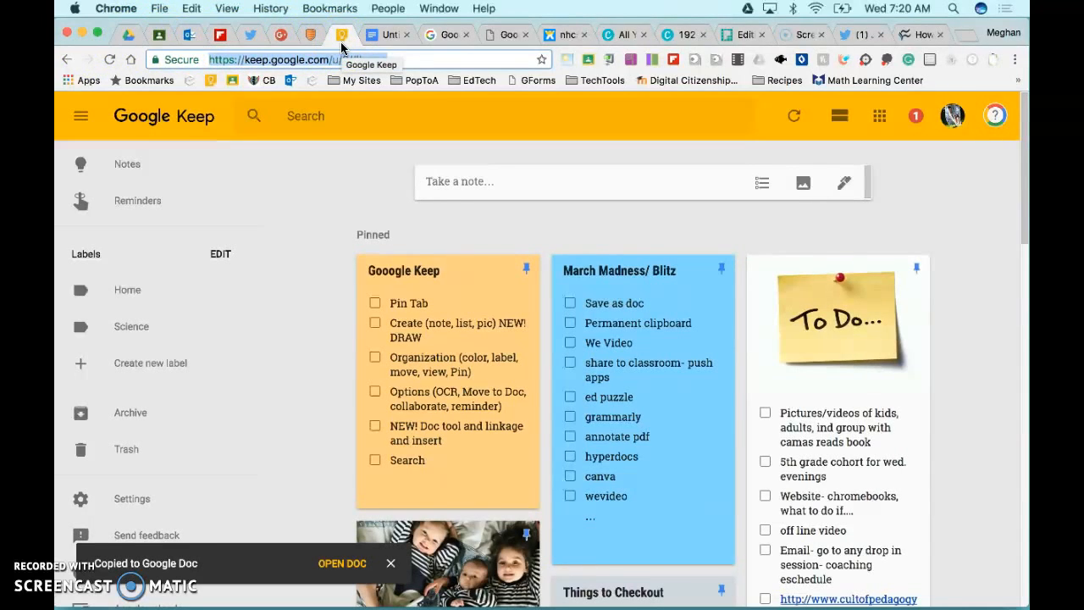
{"action": "left_click", "coordinate": [410, 49]}
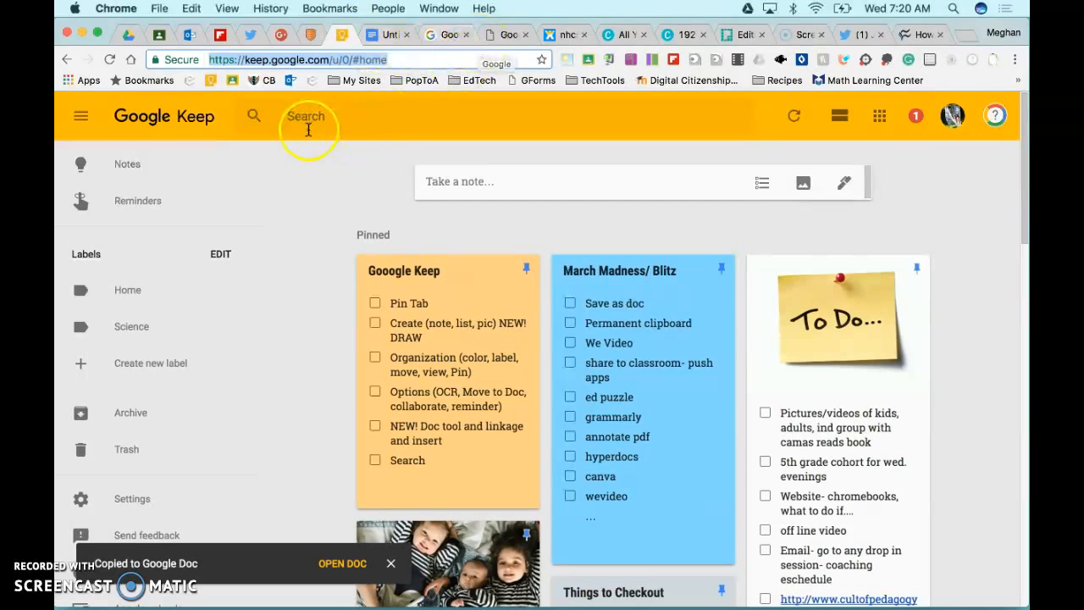
{"action": "left_click", "coordinate": [371, 237]}
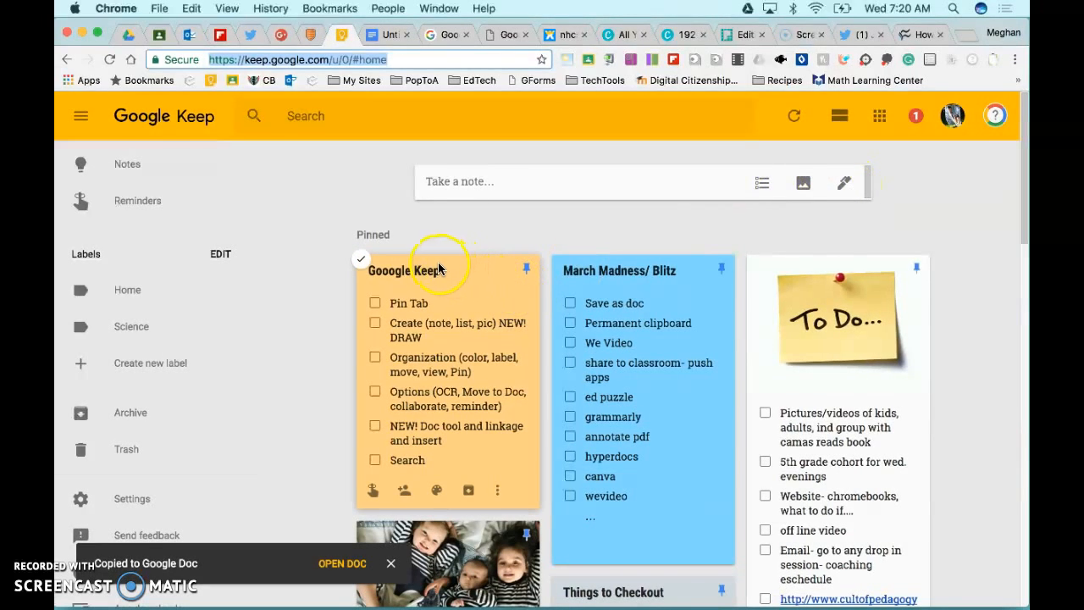
{"action": "left_click", "coordinate": [375, 304]}
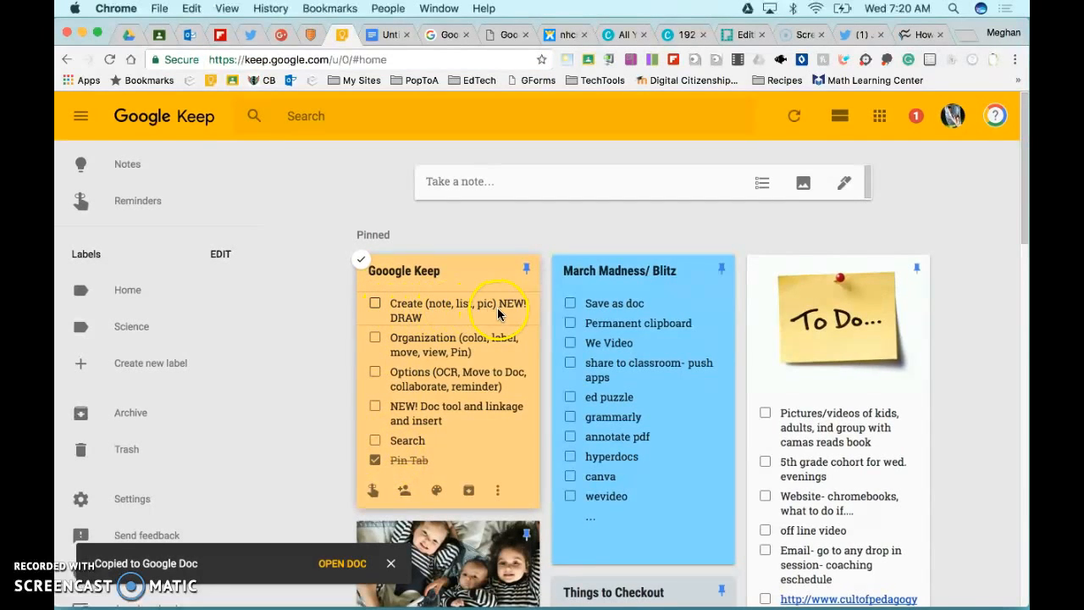
Create a new drawing note and draw a vertical zigzag on the canvas's right side with the violet highlighter.
{"action": "left_click", "coordinate": [844, 188]}
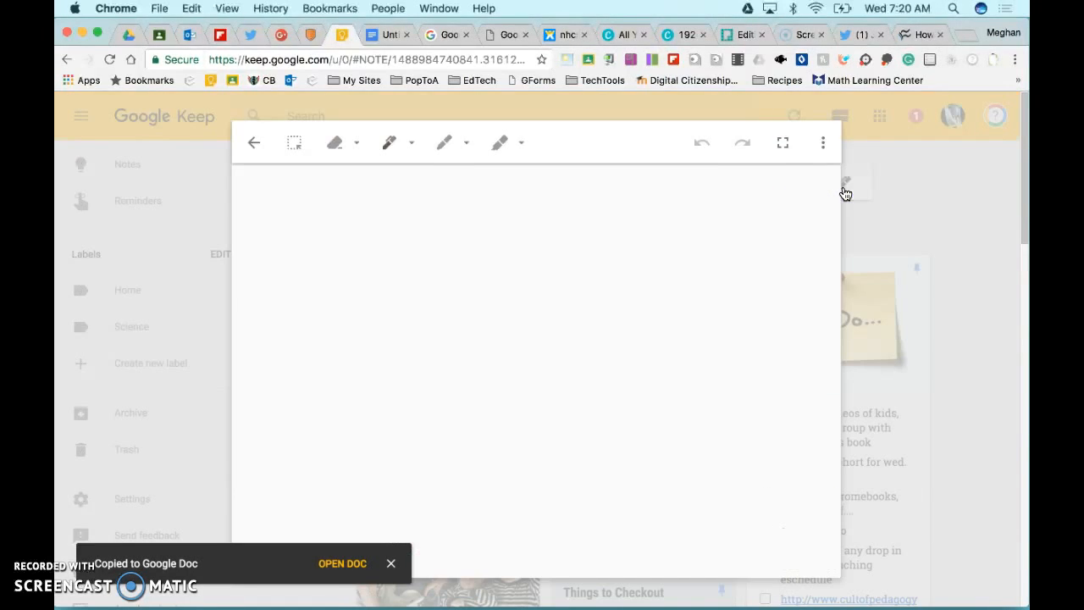
{"action": "left_click", "coordinate": [826, 146]}
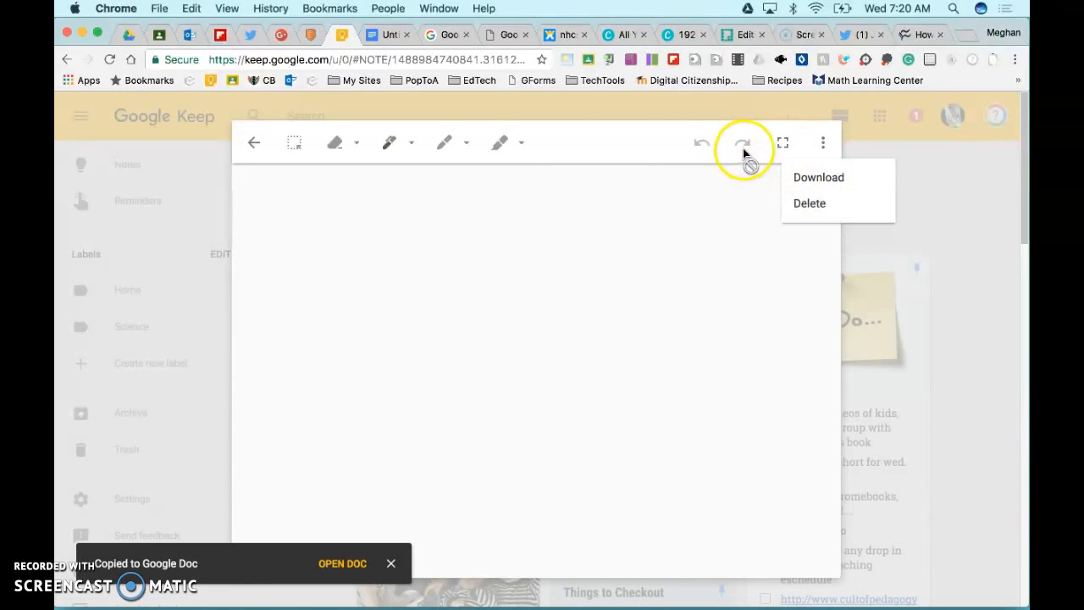
{"action": "left_click", "coordinate": [522, 148]}
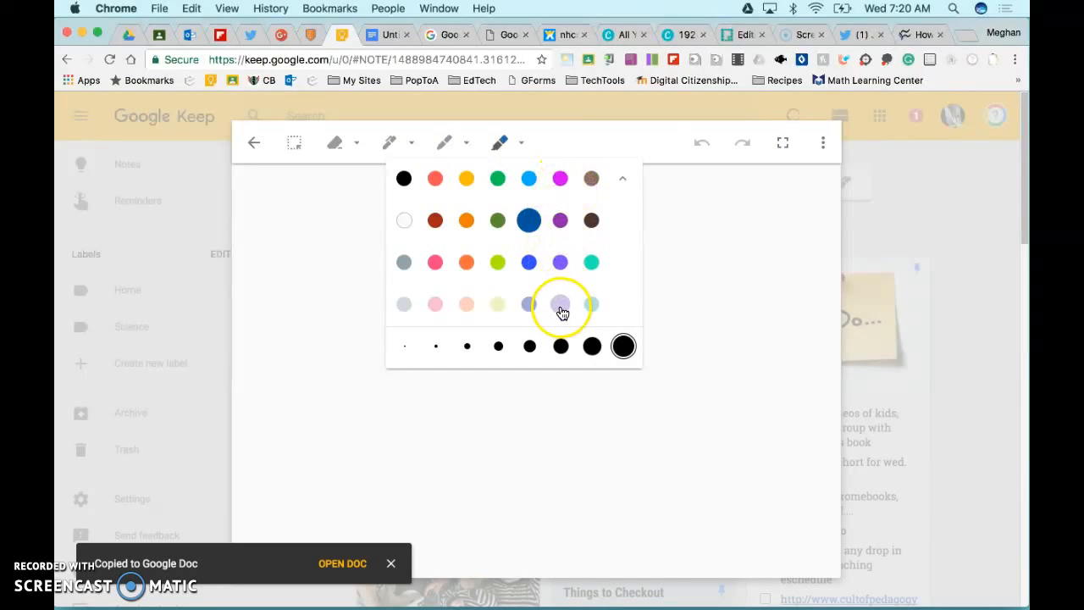
{"action": "left_click", "coordinate": [560, 262]}
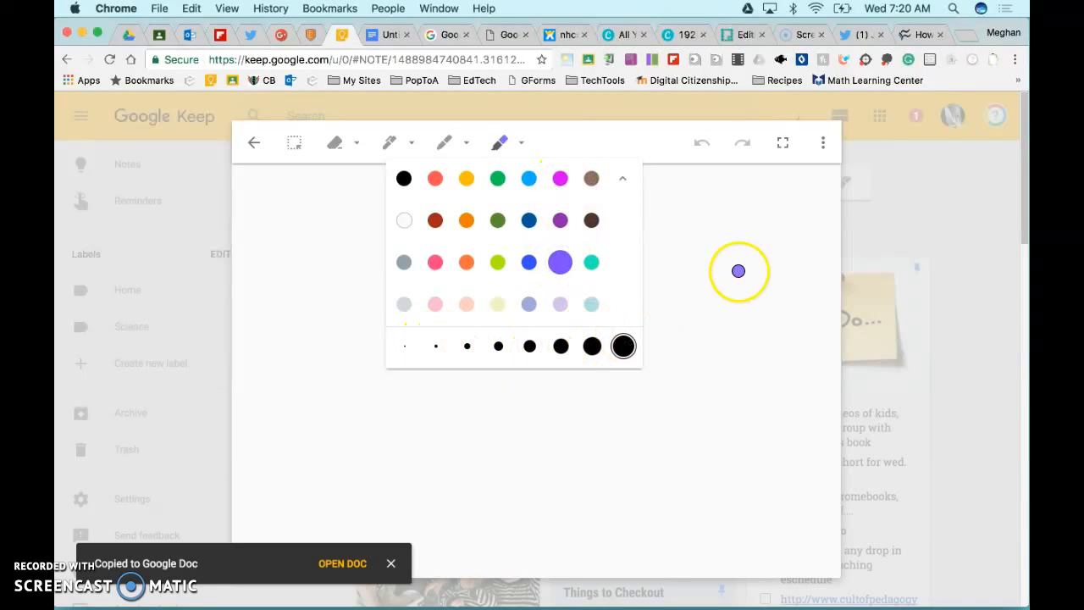
{"action": "left_click", "coordinate": [737, 245]}
{"action": "mouse_move", "coordinate": [737, 245]}
{"action": "left_mouse_down"}
{"action": "mouse_move", "coordinate": [692, 346]}
{"action": "mouse_move", "coordinate": [748, 367]}
{"action": "mouse_move", "coordinate": [678, 431]}
{"action": "mouse_move", "coordinate": [743, 460]}
{"action": "left_mouse_up"}
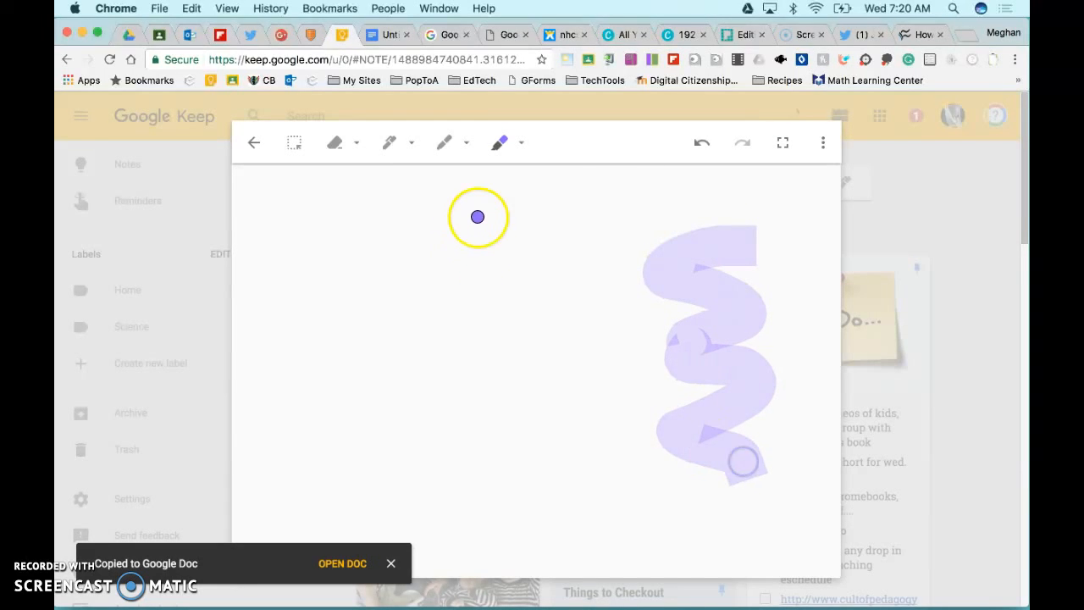
Draw a looping squiggle in the middle of the canvas with the marker in light blue at the fifth size.
{"action": "left_click", "coordinate": [462, 144]}
{"action": "left_click", "coordinate": [469, 182]}
{"action": "left_click", "coordinate": [474, 218]}
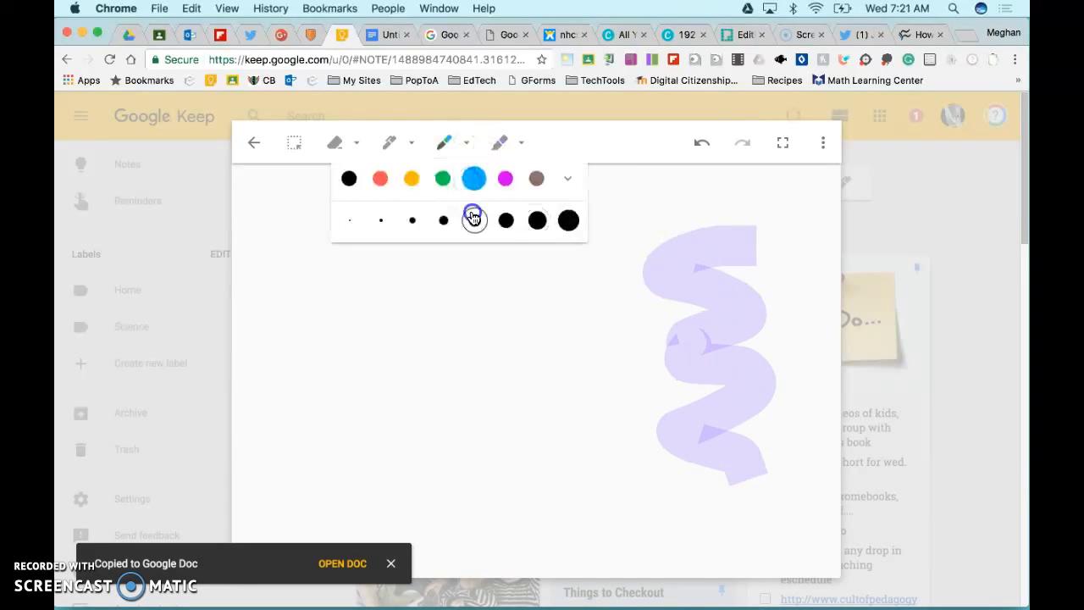
{"action": "left_click", "coordinate": [584, 271]}
{"action": "mouse_move", "coordinate": [582, 271]}
{"action": "left_mouse_down"}
{"action": "mouse_move", "coordinate": [627, 329]}
{"action": "mouse_move", "coordinate": [568, 311]}
{"action": "mouse_move", "coordinate": [573, 402]}
{"action": "mouse_move", "coordinate": [502, 416]}
{"action": "mouse_move", "coordinate": [514, 488]}
{"action": "left_mouse_up"}
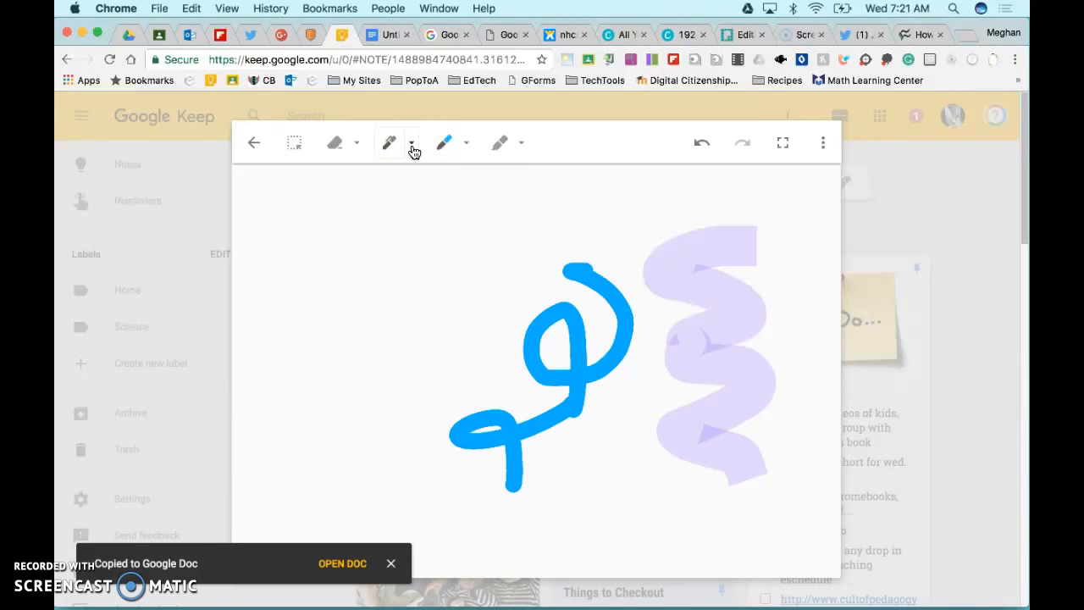
Draw a looping scribble on the canvas's left side with the pen in green at the third size.
{"action": "left_click", "coordinate": [411, 144]}
{"action": "left_click", "coordinate": [388, 179]}
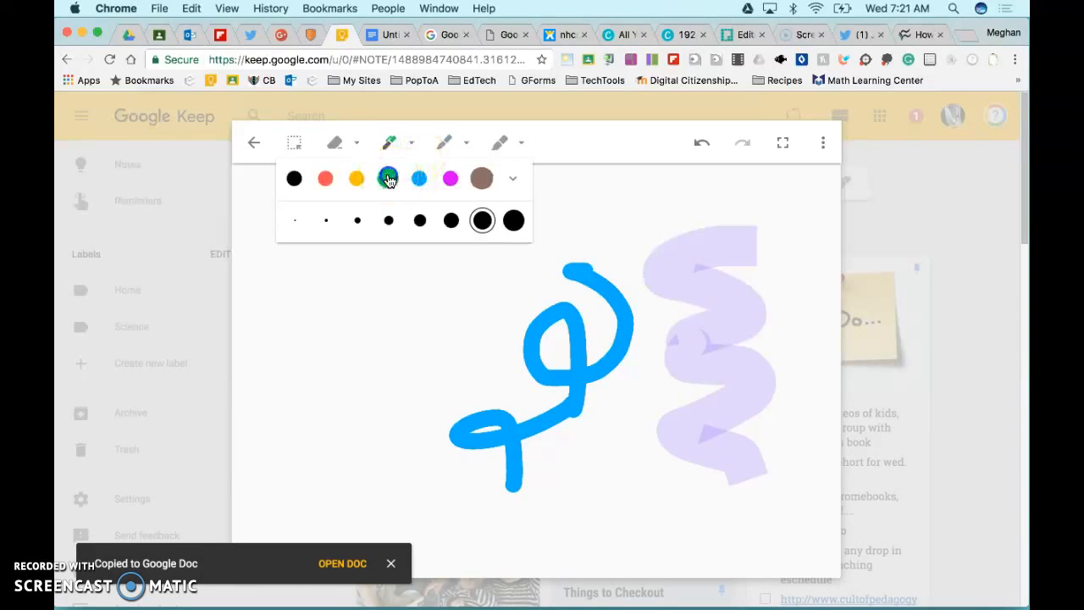
{"action": "left_click", "coordinate": [358, 220]}
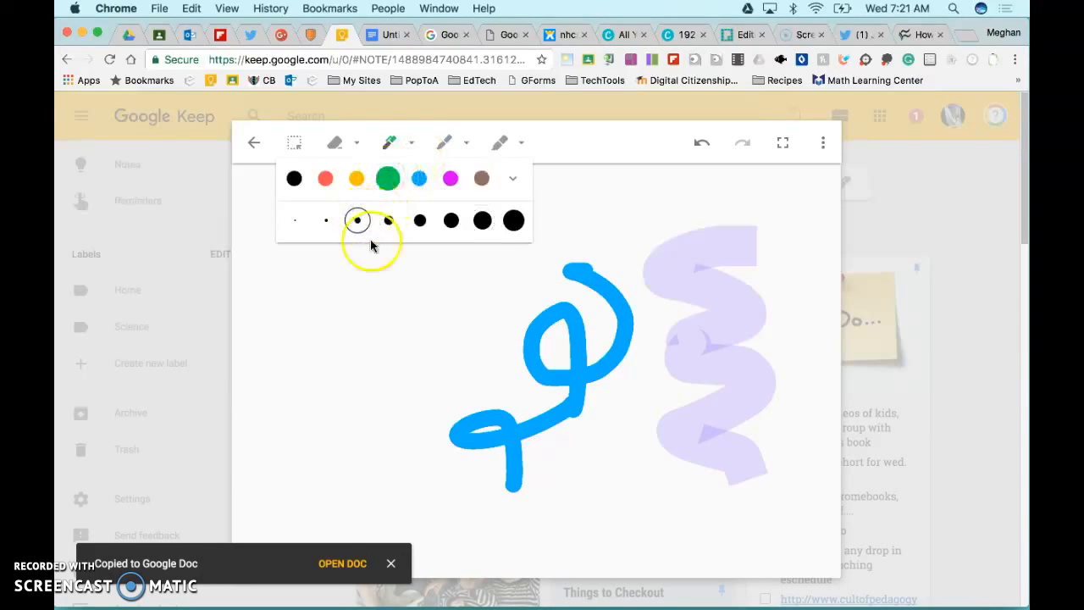
{"action": "mouse_move", "coordinate": [352, 279]}
{"action": "left_mouse_down"}
{"action": "mouse_move", "coordinate": [363, 350]}
{"action": "mouse_move", "coordinate": [414, 370]}
{"action": "mouse_move", "coordinate": [378, 302]}
{"action": "mouse_move", "coordinate": [407, 426]}
{"action": "left_mouse_up"}
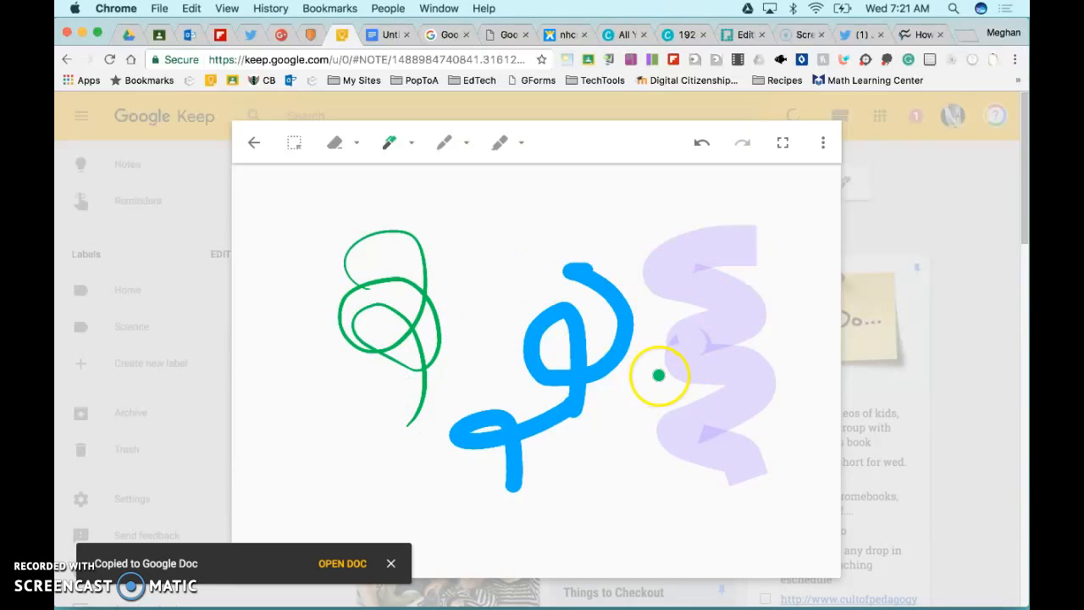
Erase the green scribble from the drawing.
{"action": "left_click", "coordinate": [357, 144]}
{"action": "left_click", "coordinate": [339, 148]}
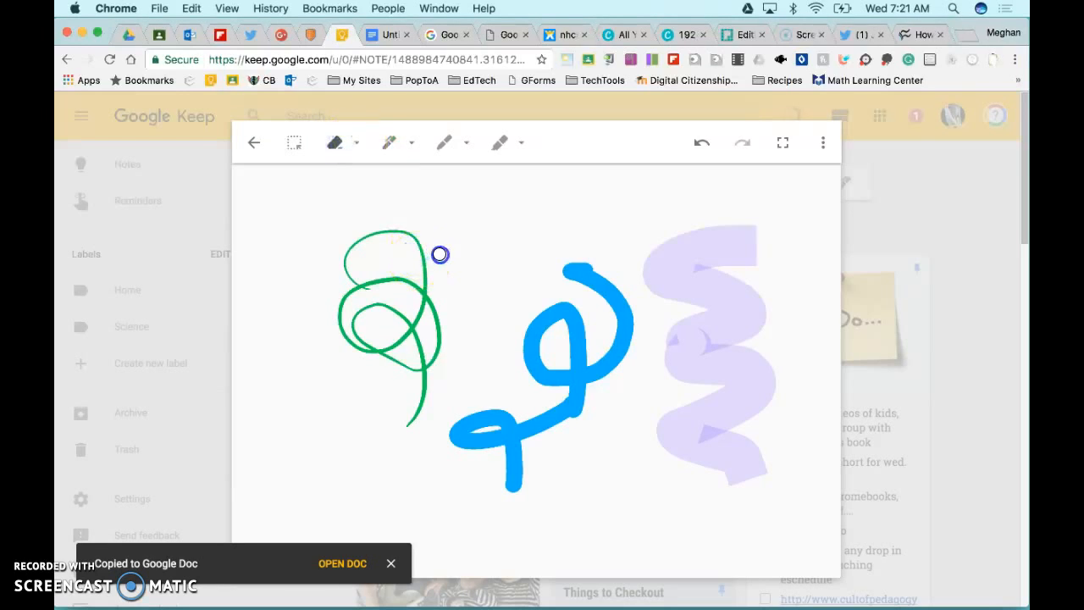
{"action": "left_click_drag", "start_coordinate": [440, 255], "coordinate": [402, 254]}
Select the blue squiggle, move it to the upper left of the canvas, and return to the note.
{"action": "left_click", "coordinate": [290, 141]}
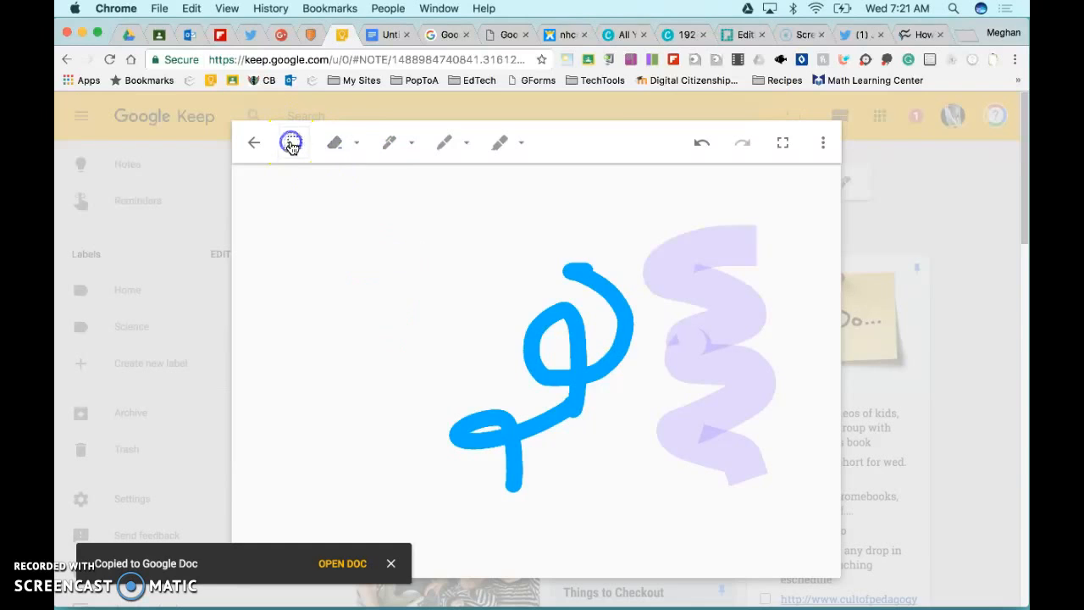
{"action": "mouse_move", "coordinate": [506, 245]}
{"action": "left_mouse_down"}
{"action": "mouse_move", "coordinate": [520, 508]}
{"action": "mouse_move", "coordinate": [595, 511]}
{"action": "left_mouse_up"}
{"action": "left_click_drag", "start_coordinate": [559, 434], "coordinate": [364, 351]}
{"action": "left_click", "coordinate": [256, 146]}
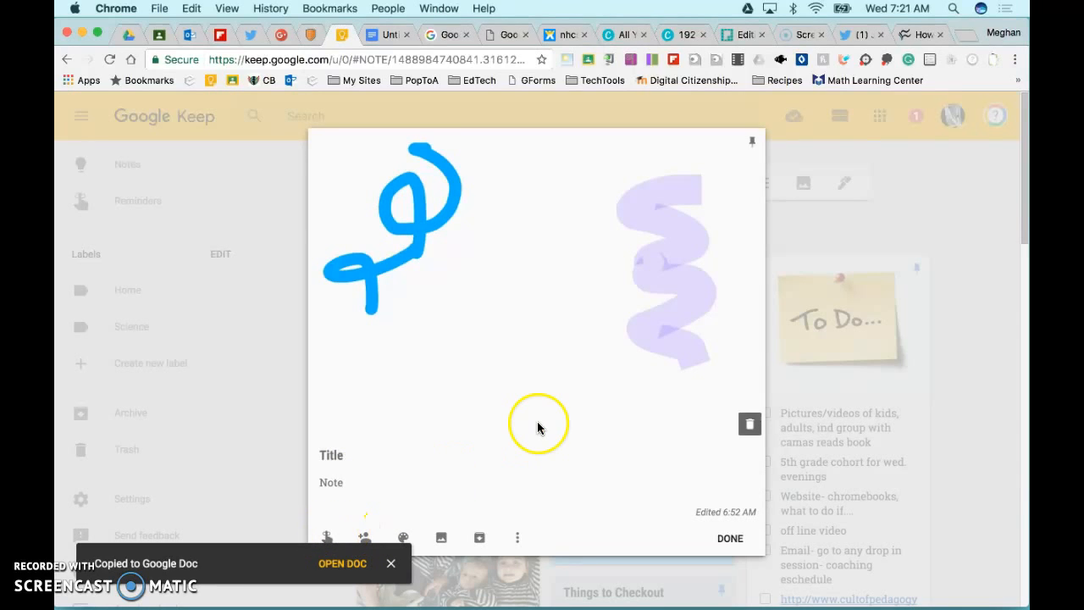
Review the reminder choices for the drawing note without setting one.
{"action": "left_click", "coordinate": [327, 539]}
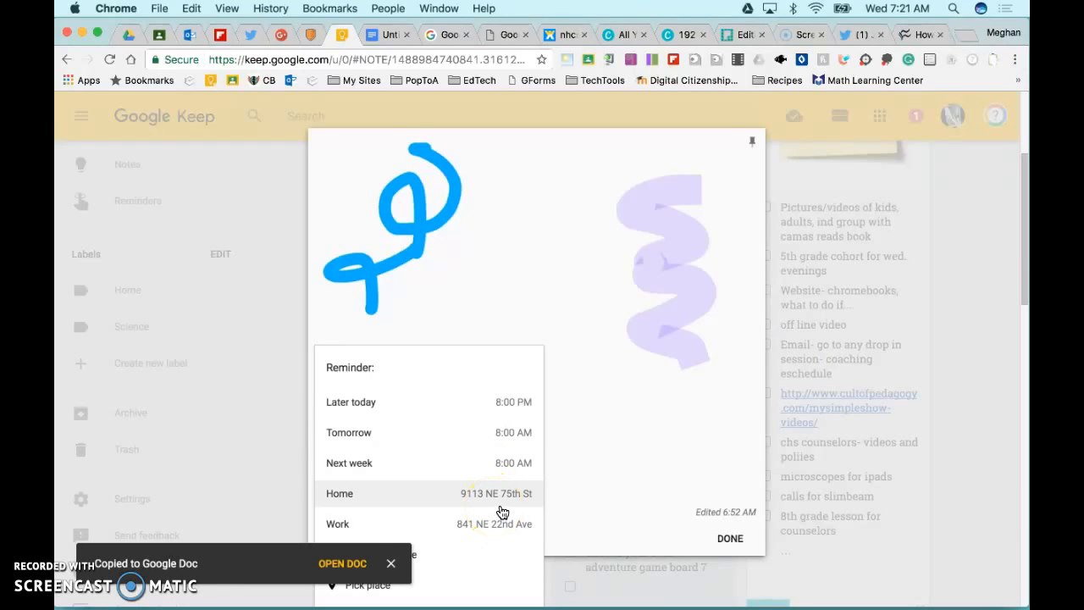
{"action": "left_click", "coordinate": [555, 262]}
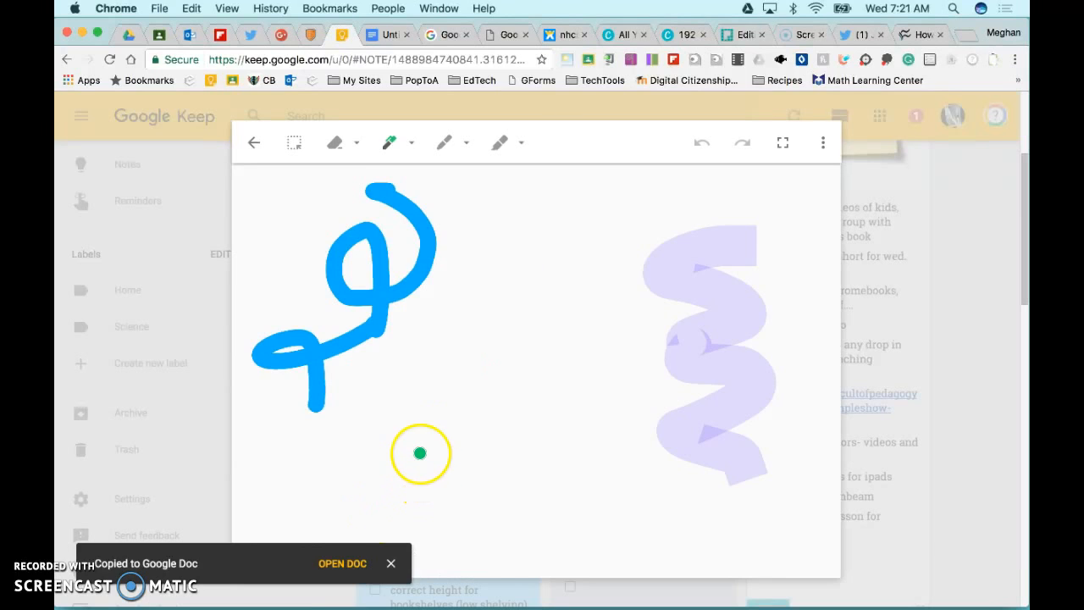
{"action": "left_click", "coordinate": [254, 142]}
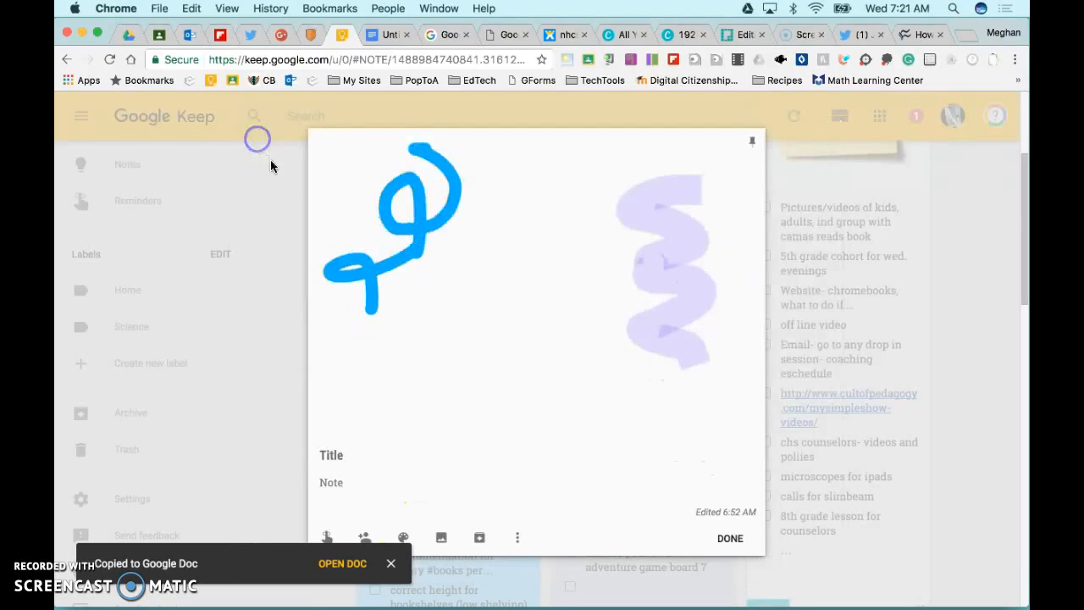
Review the drawing note's sharing settings and leave them without adding a collaborator.
{"action": "left_click", "coordinate": [365, 539]}
{"action": "left_click", "coordinate": [417, 231]}
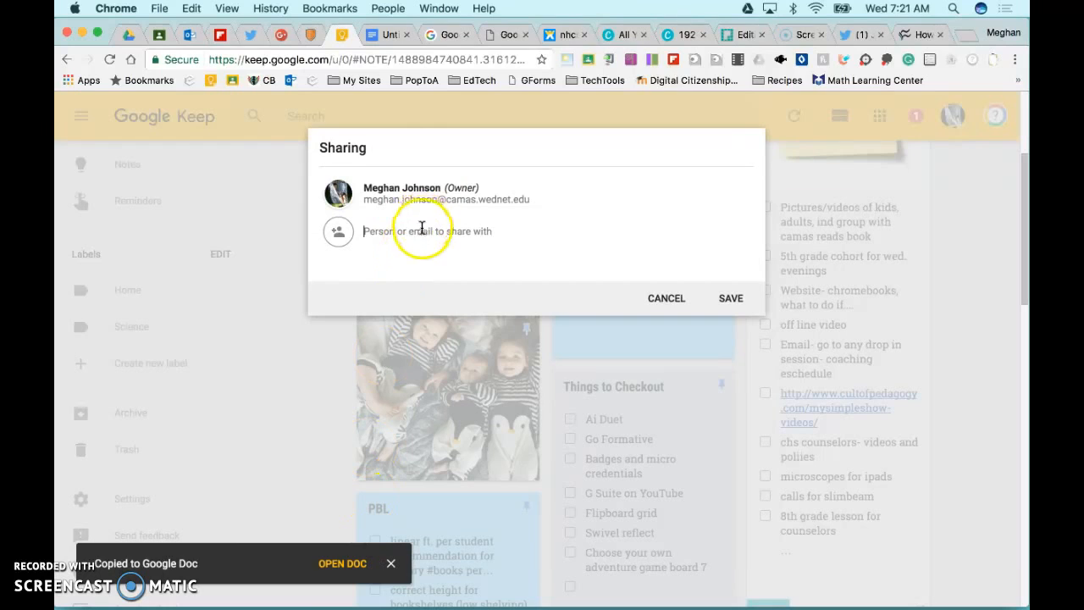
{"action": "left_click", "coordinate": [665, 303]}
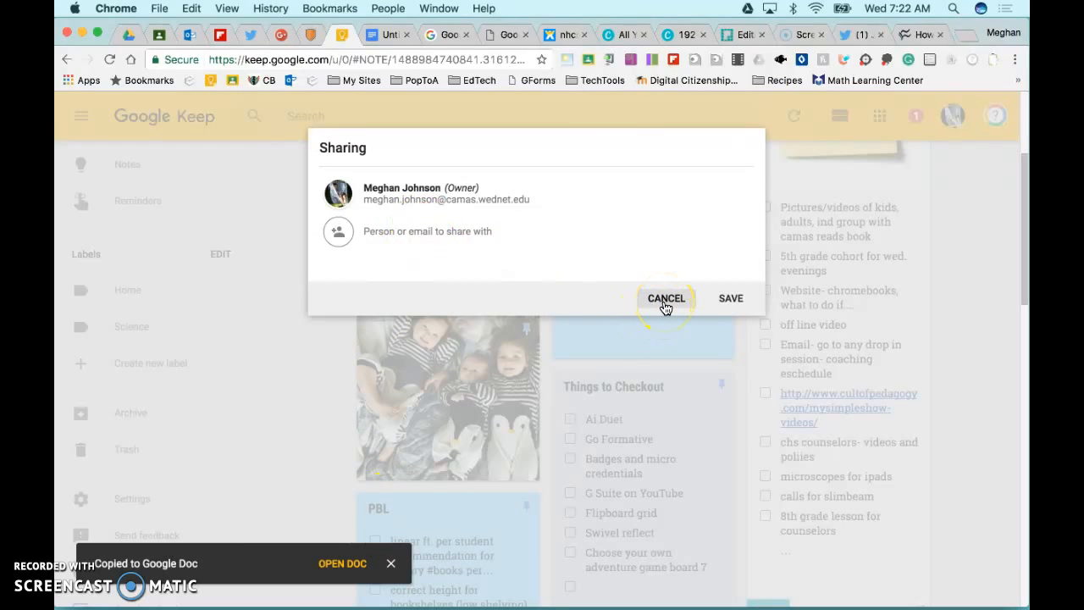
{"action": "left_click", "coordinate": [665, 303]}
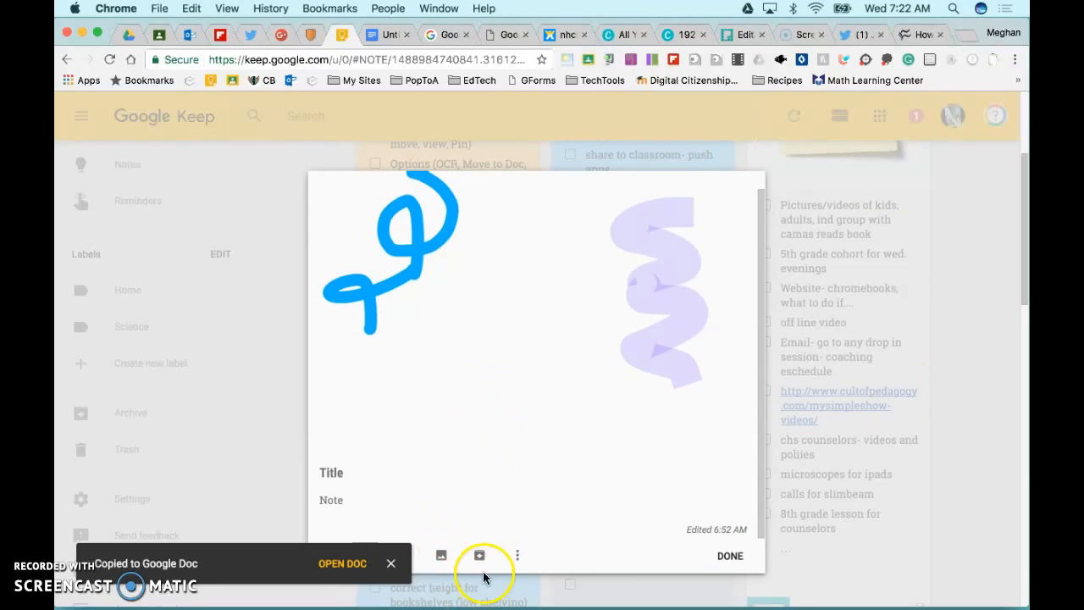
Review the drawing note's additional actions, such as Grab image text and Copy to Google Doc, and close the note.
{"action": "left_click", "coordinate": [516, 556]}
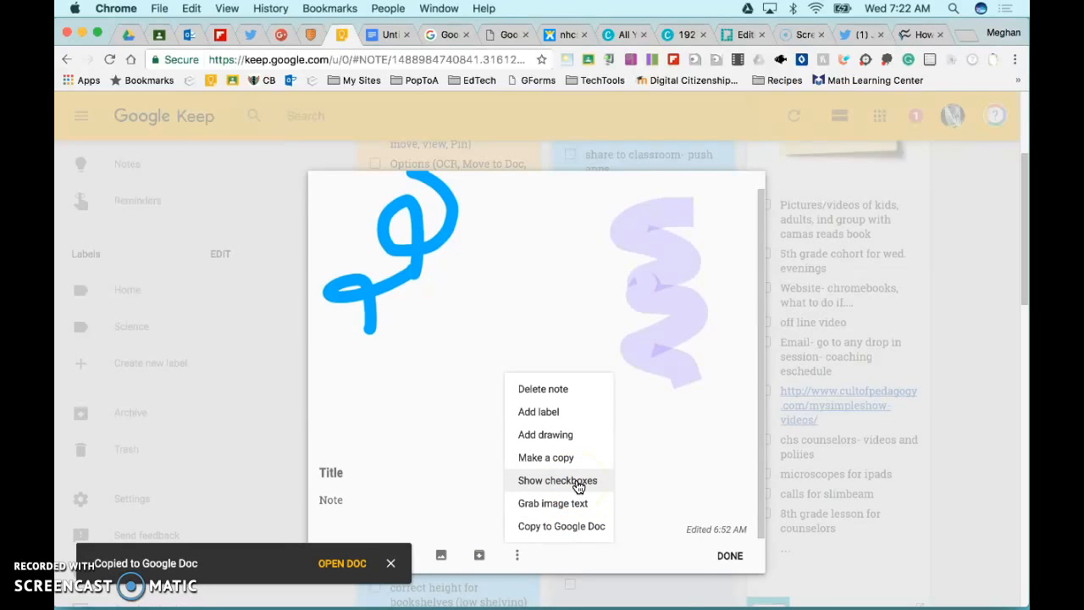
{"action": "left_click", "coordinate": [669, 524]}
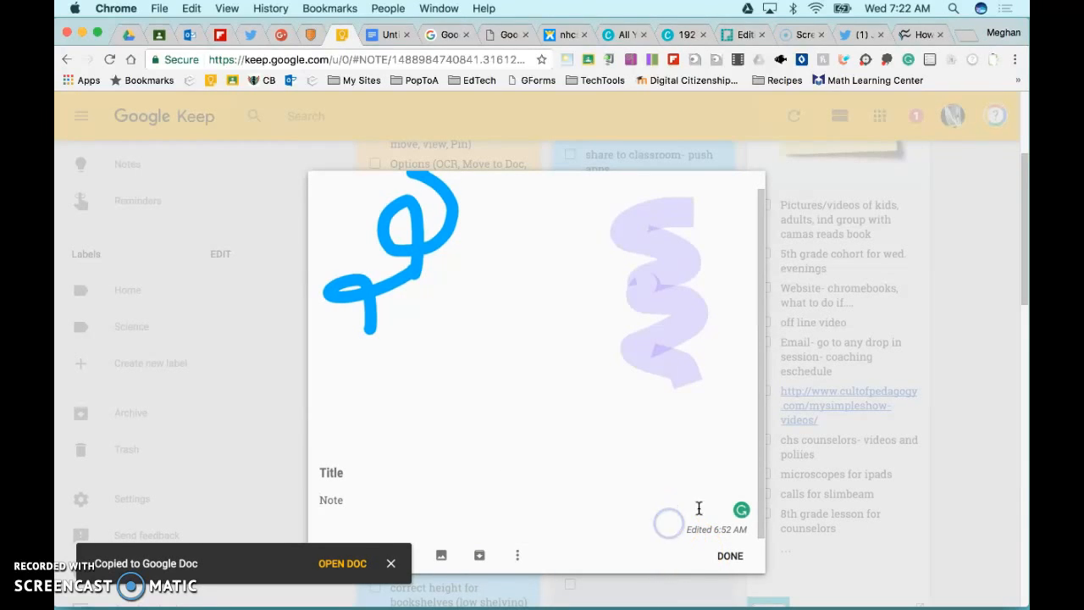
{"action": "left_click", "coordinate": [741, 566]}
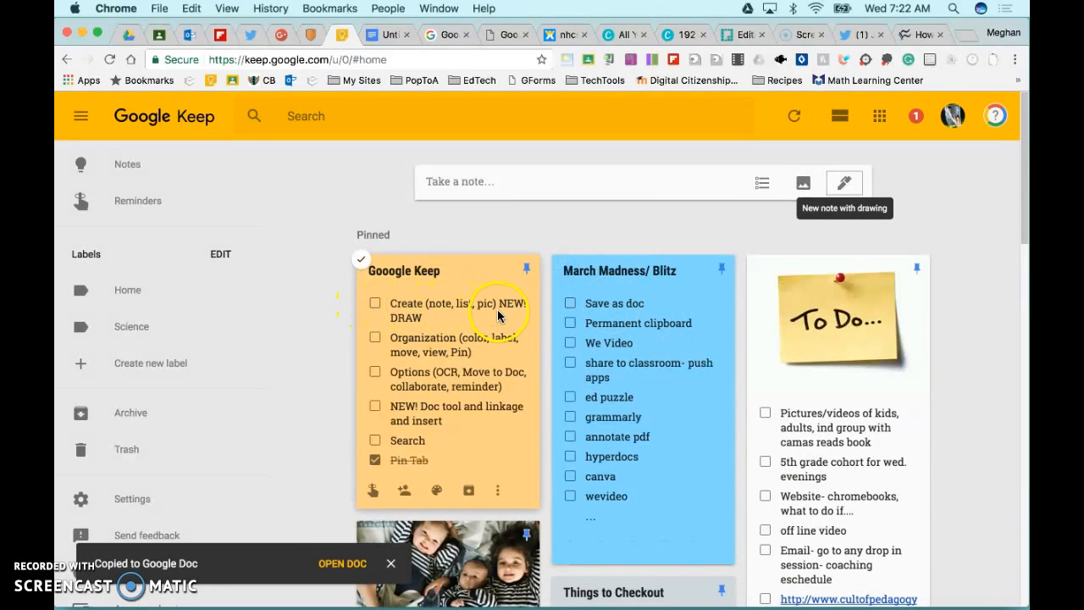
Check off the Create (note, list, pic) item in the Gooogle Keep note and change the note's color to blue.
{"action": "left_click", "coordinate": [375, 304]}
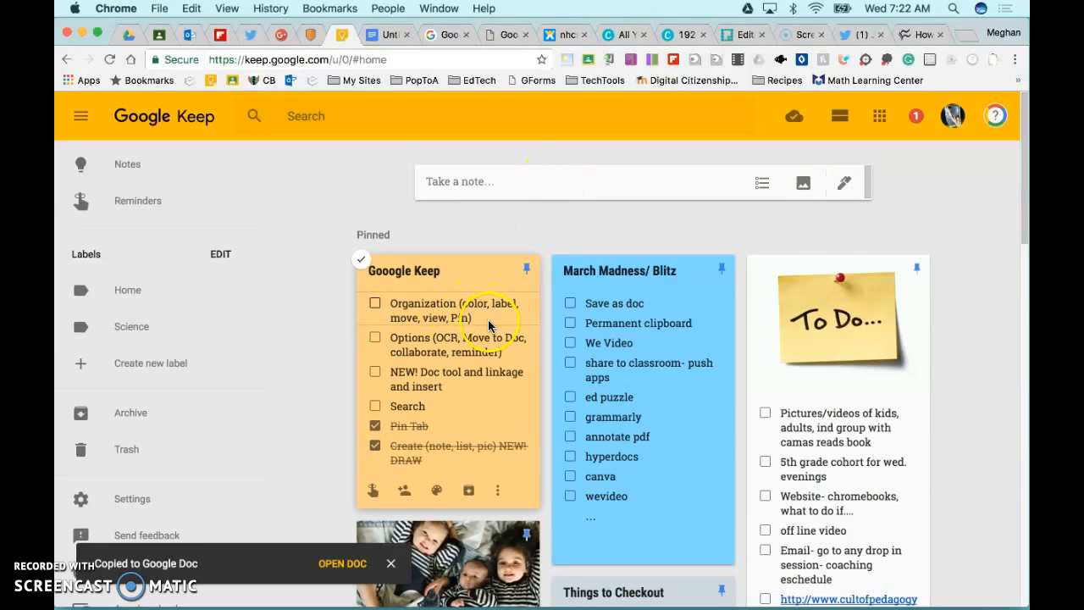
{"action": "mouse_move", "coordinate": [439, 497]}
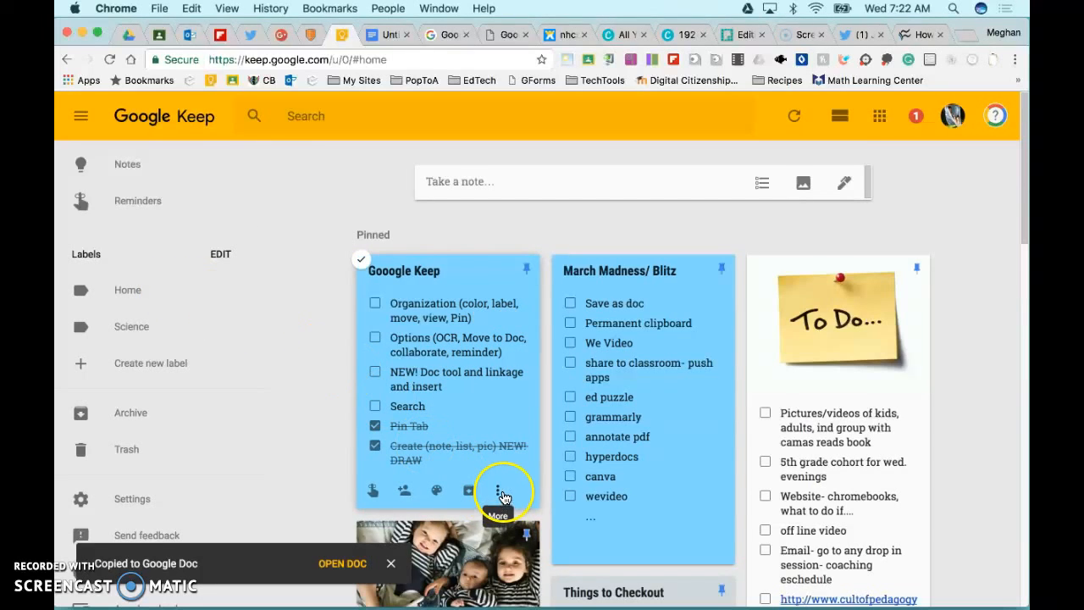
View the notes labelled Science and Home, and return to all notes to look over the pinned ones.
{"action": "scroll", "coordinate": [339, 423], "scroll_direction": "down", "scroll_amount": 2}
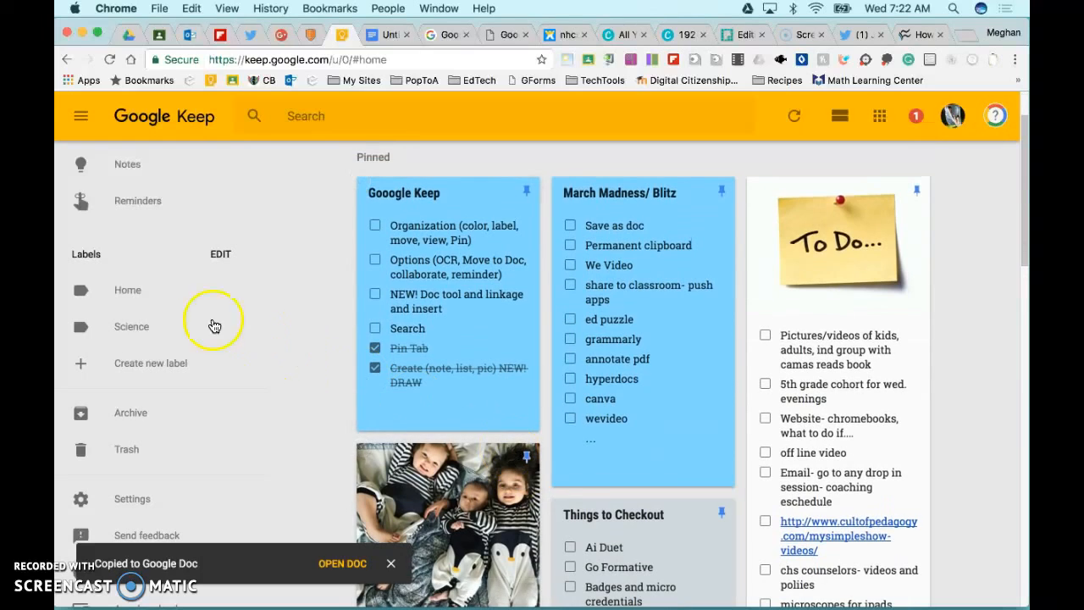
{"action": "left_click", "coordinate": [123, 327]}
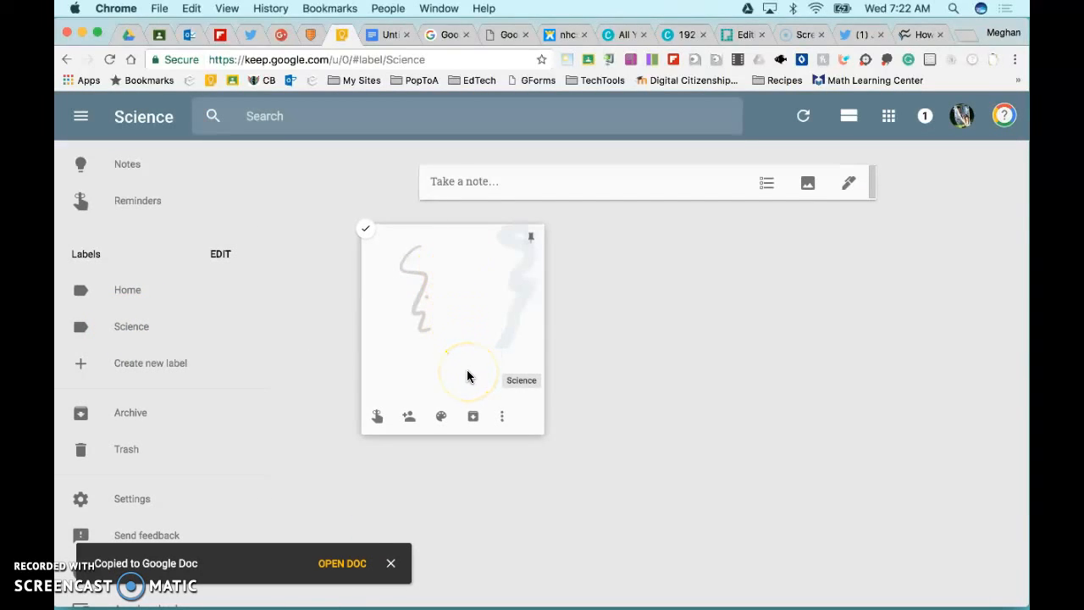
{"action": "left_click", "coordinate": [511, 383]}
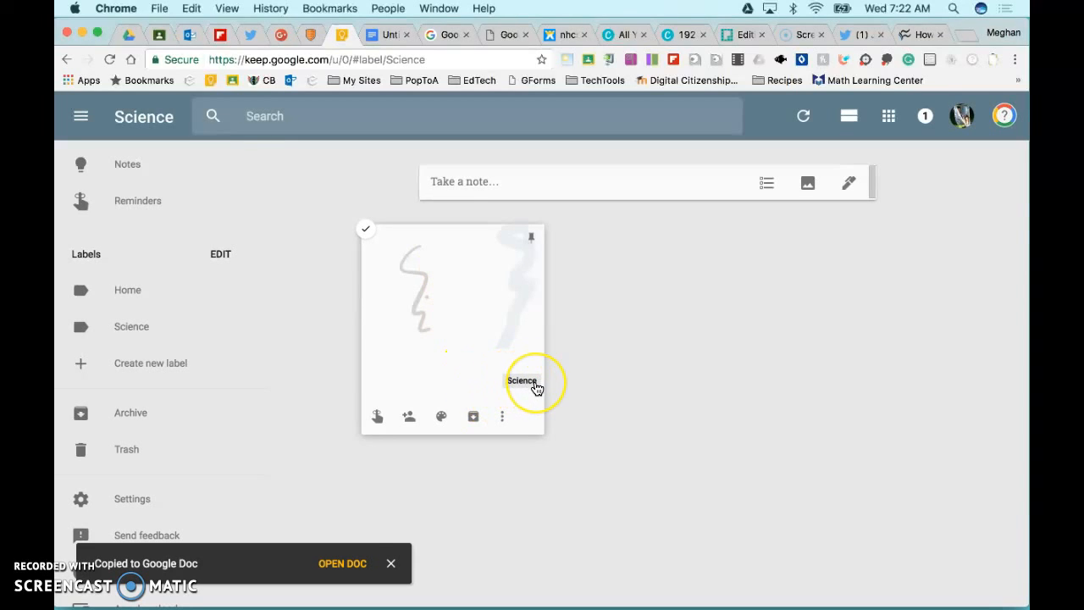
{"action": "left_click", "coordinate": [127, 291]}
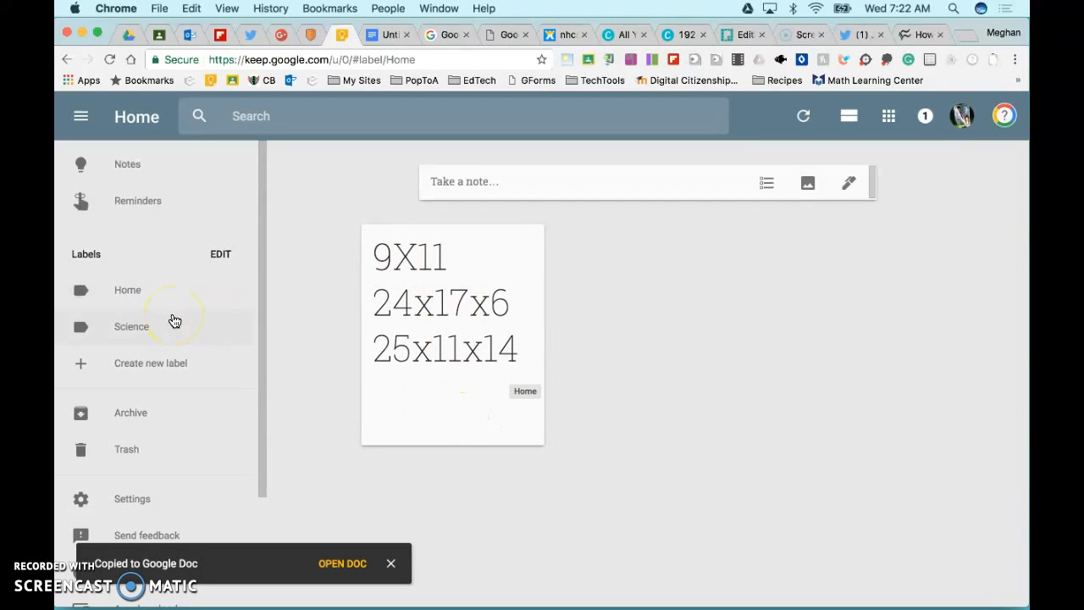
{"action": "left_click", "coordinate": [125, 165]}
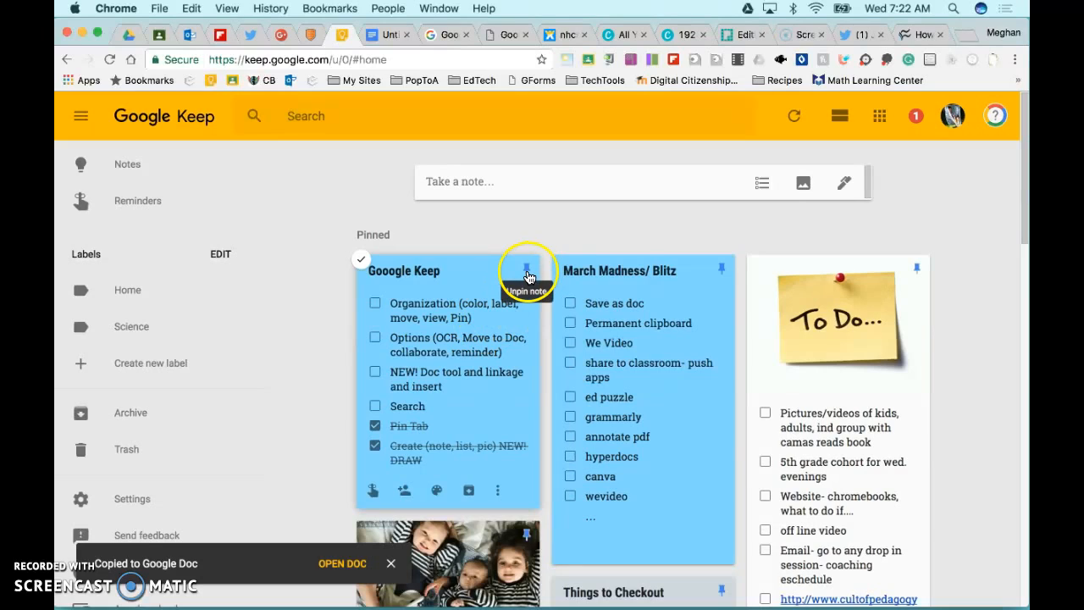
{"action": "scroll", "coordinate": [792, 362], "scroll_direction": "down", "scroll_amount": 3}
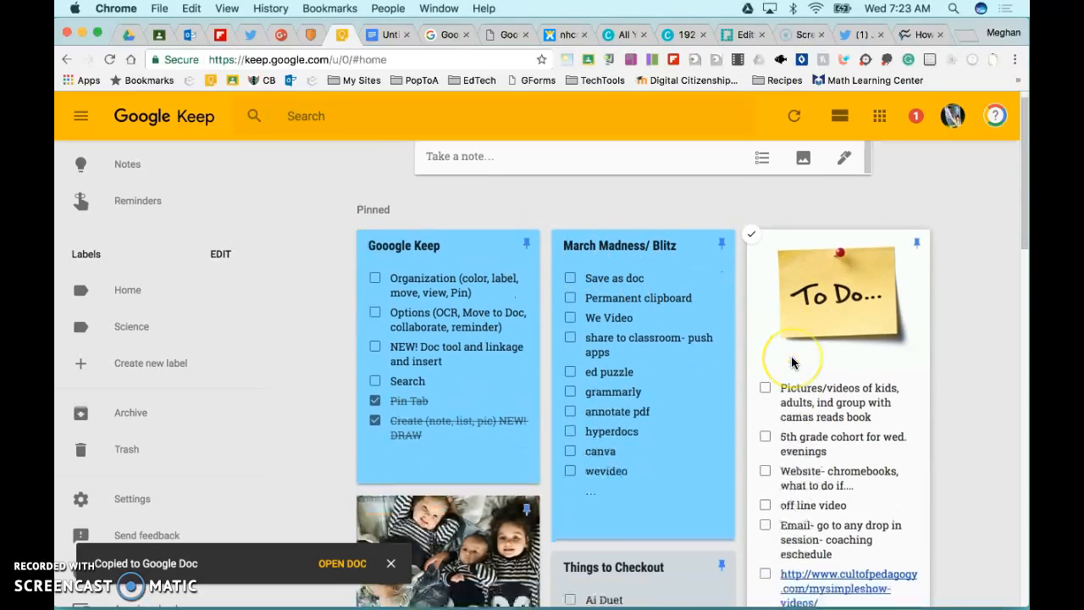
Look over the pinned notes and move the Gooogle Keep note into third place, after the To Do note.
{"action": "scroll", "coordinate": [792, 363], "scroll_direction": "down", "scroll_amount": 10}
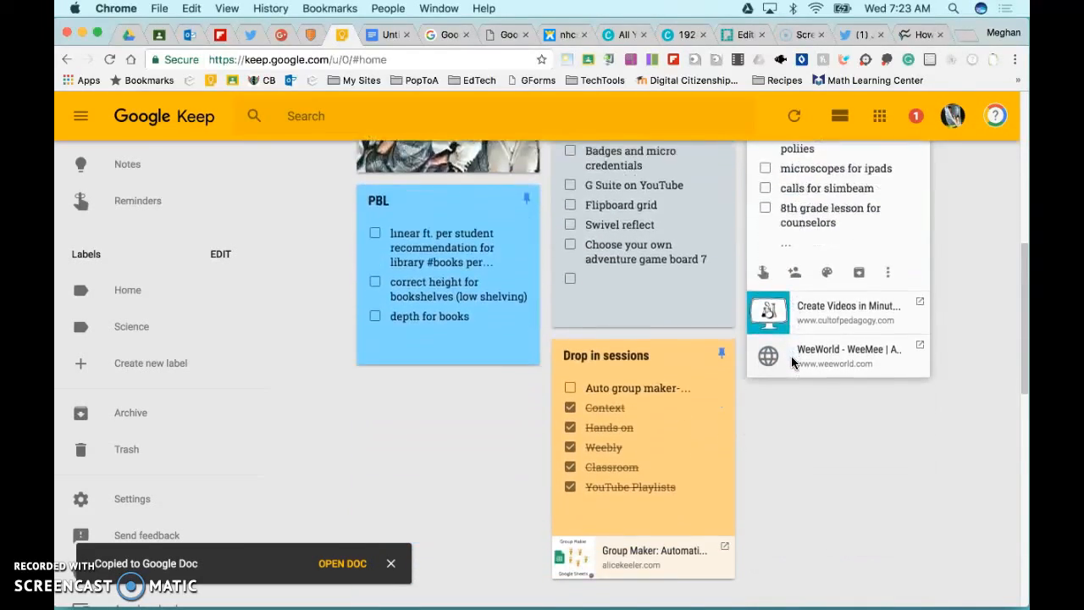
{"action": "scroll", "coordinate": [791, 363], "scroll_direction": "up", "scroll_amount": 15}
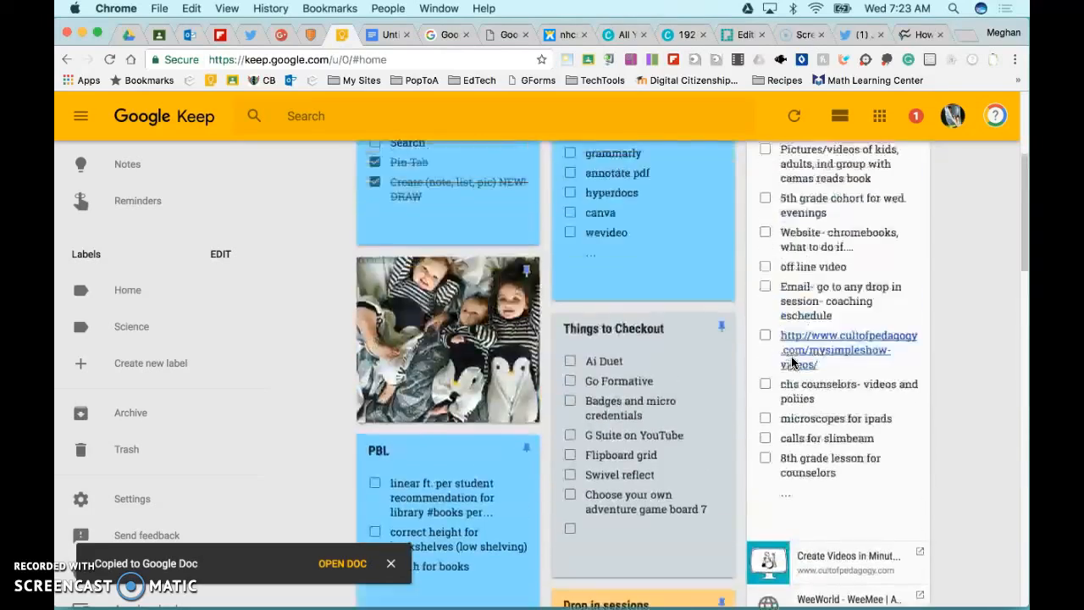
{"action": "left_click", "coordinate": [655, 365]}
{"action": "left_click_drag", "start_coordinate": [504, 343], "coordinate": [449, 353]}
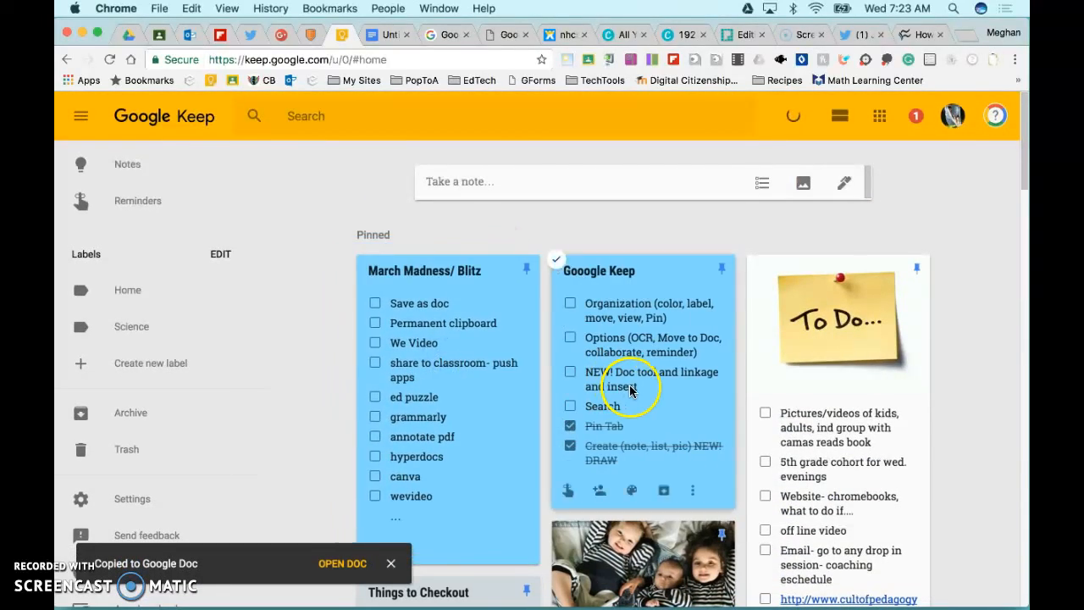
{"action": "left_click_drag", "start_coordinate": [854, 383], "coordinate": [1009, 373]}
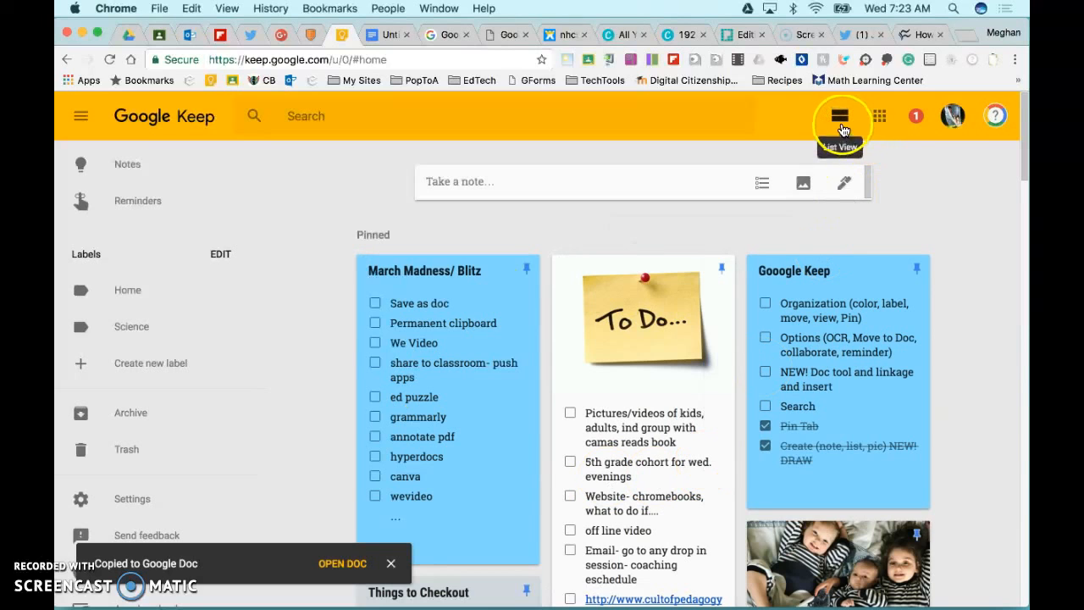
Look through the notes in list view and return to grid view.
{"action": "left_click", "coordinate": [841, 128]}
{"action": "scroll", "coordinate": [879, 438], "scroll_direction": "down", "scroll_amount": 4}
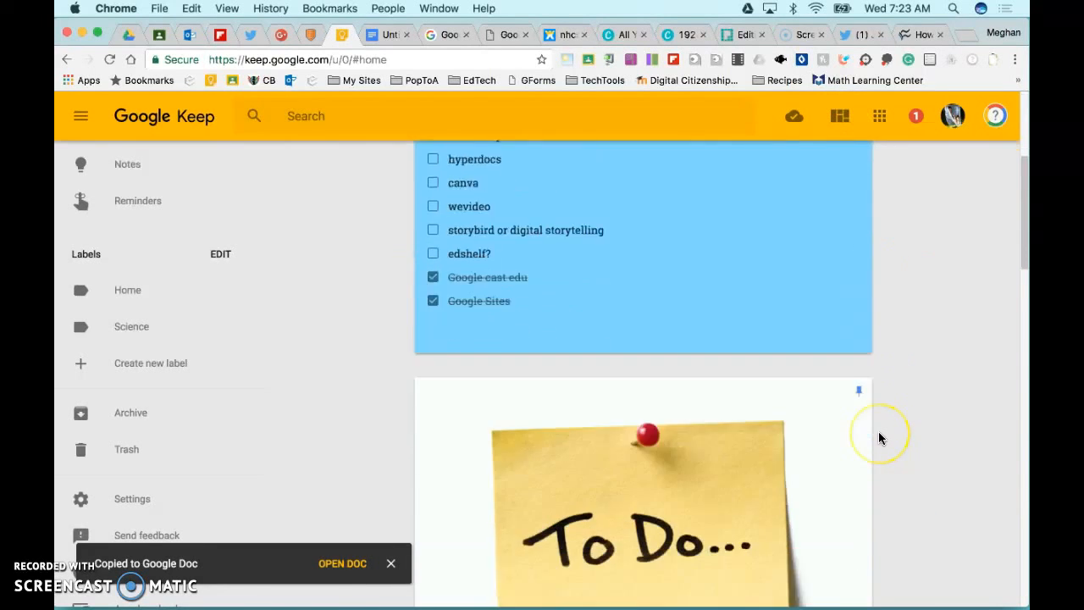
{"action": "scroll", "coordinate": [878, 435], "scroll_direction": "up", "scroll_amount": 4}
{"action": "left_click", "coordinate": [841, 125]}
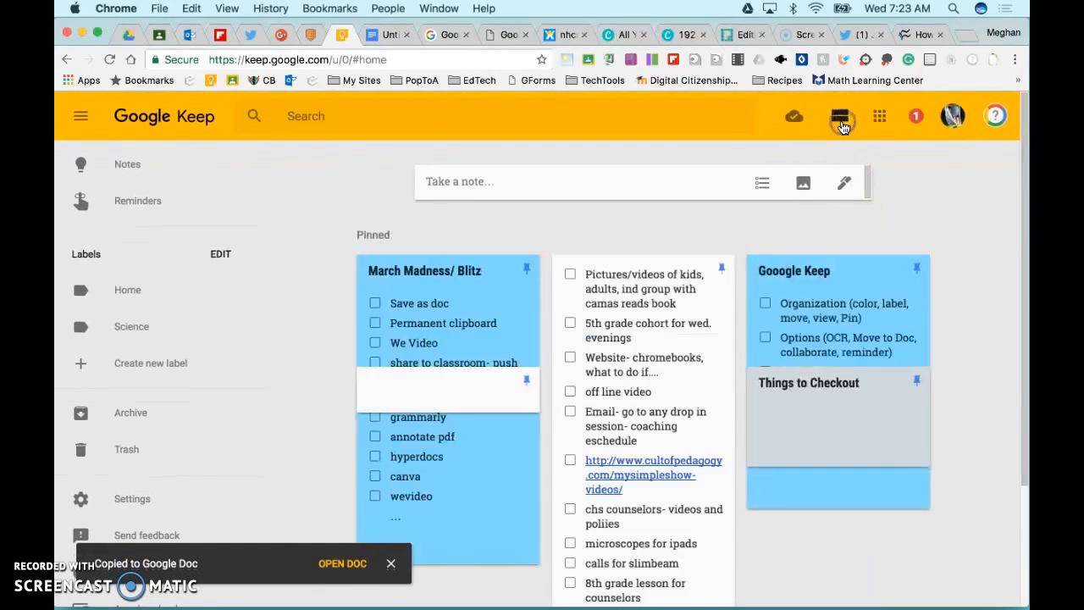
Check off the Organization (color, label, move, view, Pin) item in the Gooogle Keep note.
{"action": "scroll", "coordinate": [499, 326], "scroll_direction": "down", "scroll_amount": 1}
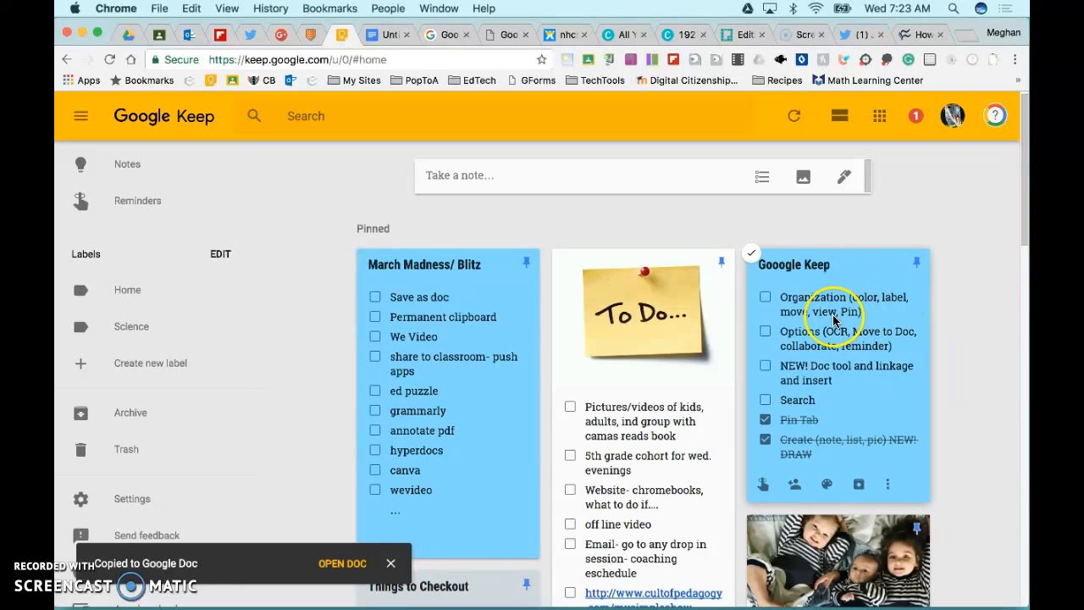
{"action": "left_click", "coordinate": [765, 297]}
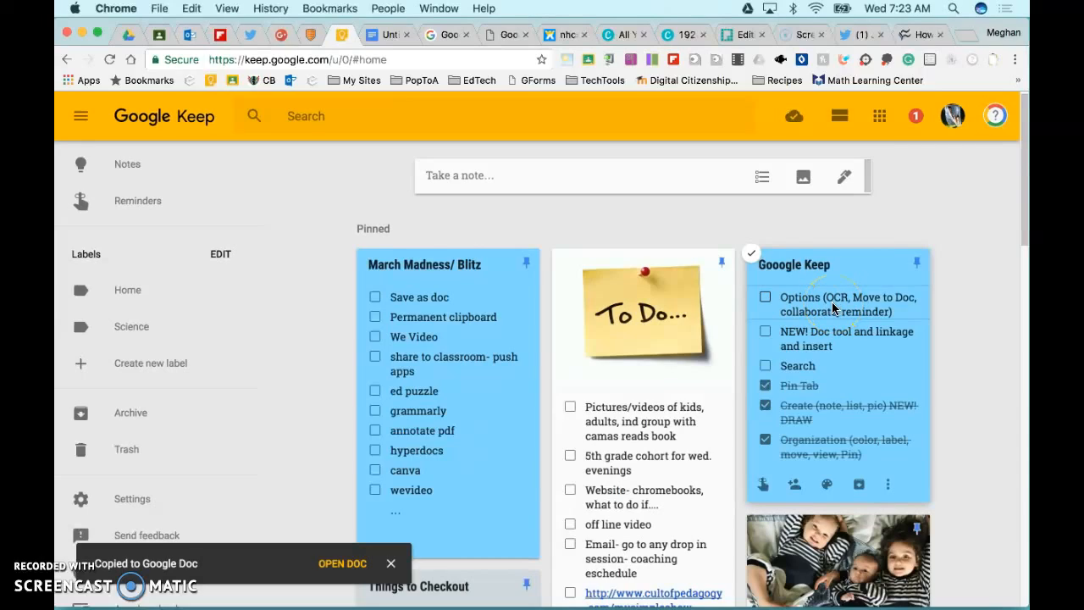
Open the Sports Writer newspaper note and review its additional actions and the text extracted from the image.
{"action": "scroll", "coordinate": [832, 308], "scroll_direction": "down", "scroll_amount": 10}
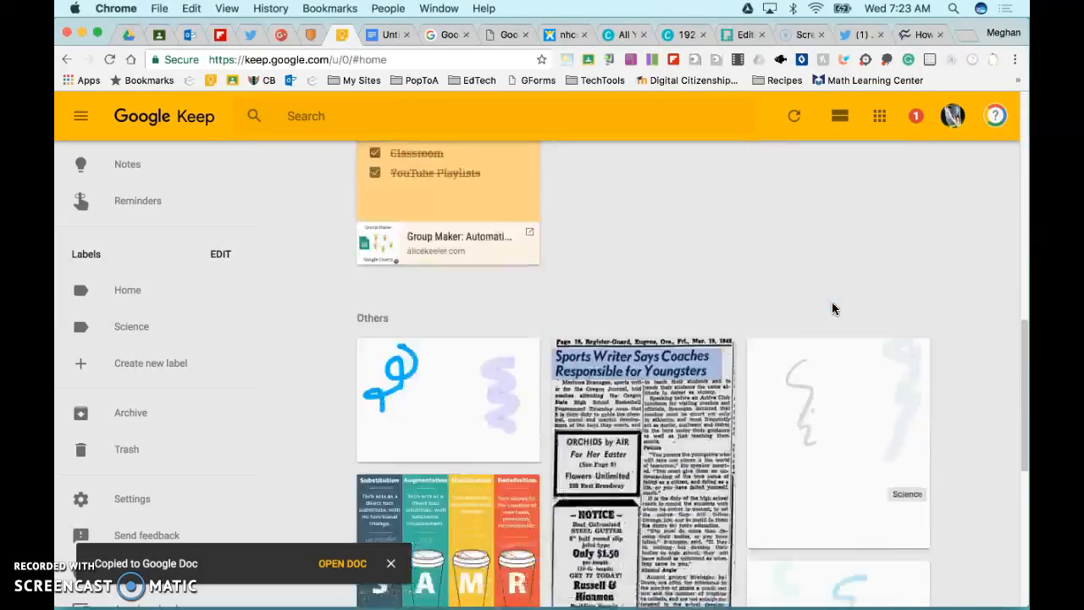
{"action": "scroll", "coordinate": [833, 309], "scroll_direction": "down", "scroll_amount": 3}
{"action": "left_click", "coordinate": [660, 285]}
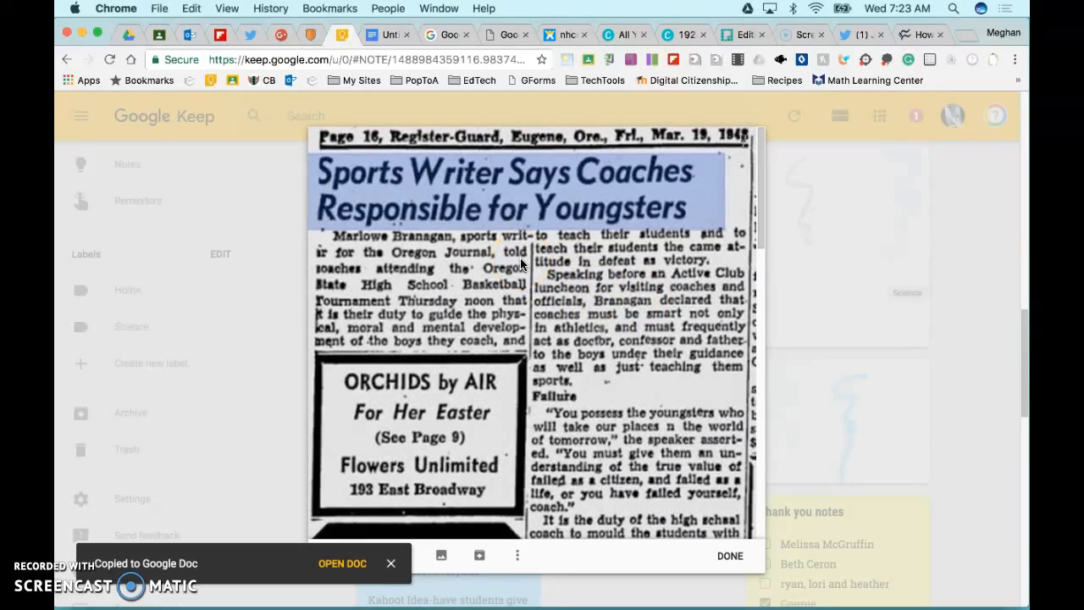
{"action": "left_click", "coordinate": [517, 556]}
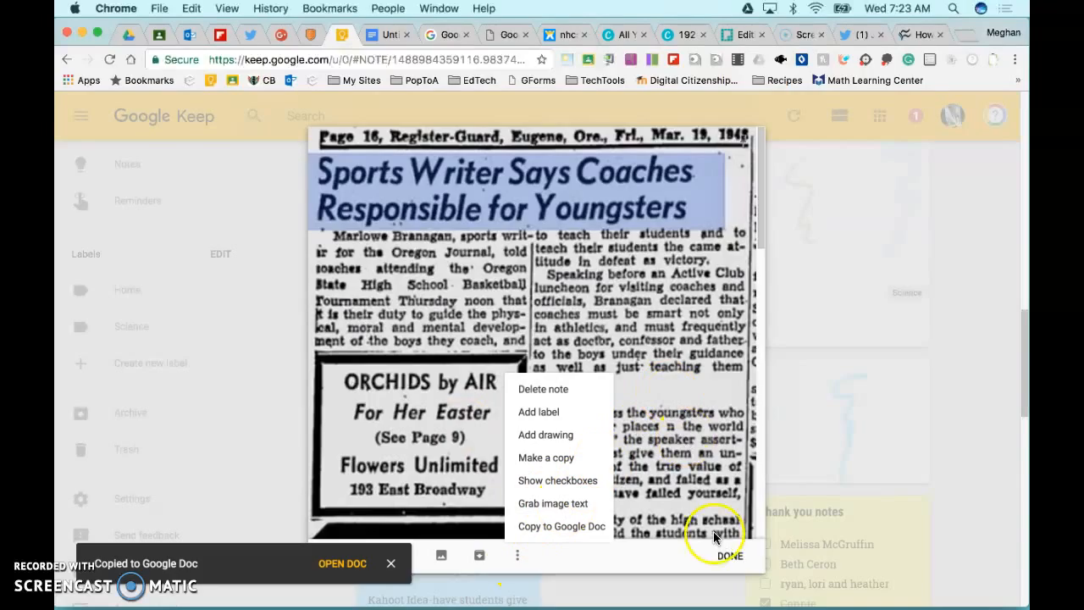
{"action": "scroll", "coordinate": [699, 464], "scroll_direction": "down", "scroll_amount": 15}
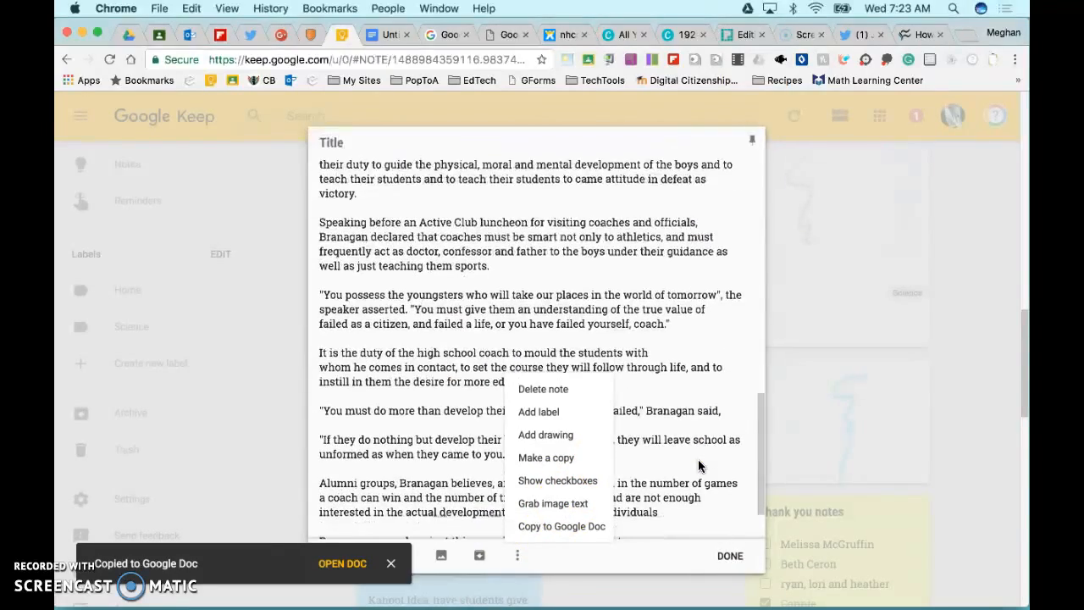
{"action": "scroll", "coordinate": [698, 465], "scroll_direction": "down", "scroll_amount": 3}
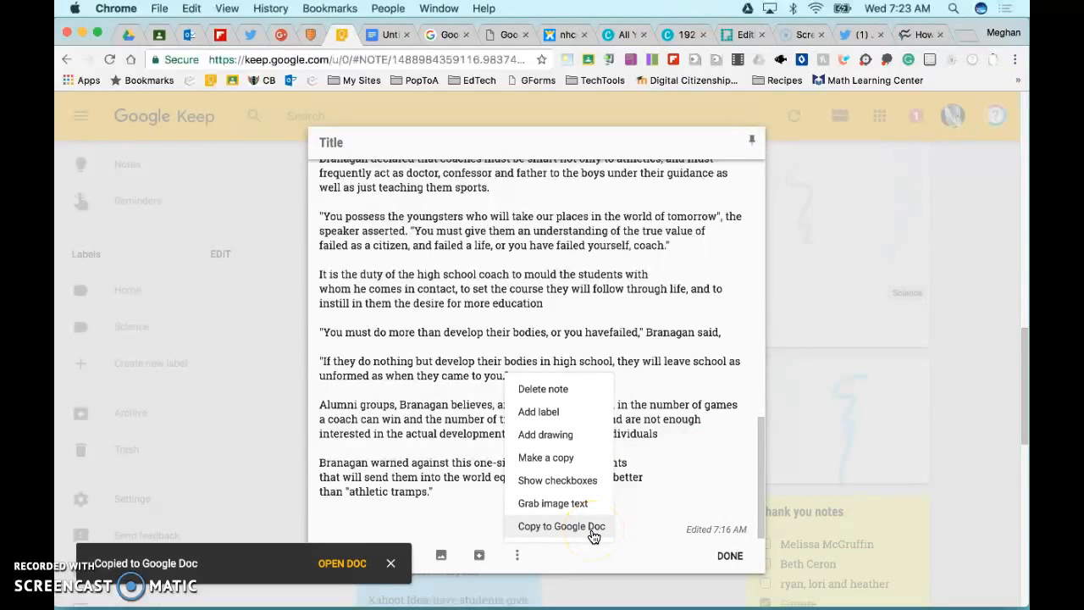
{"action": "left_click", "coordinate": [677, 537]}
Close the newspaper note and check off the Options (OCR, Move to Doc, collaborate, reminder) item in the Gooogle Keep note.
{"action": "left_click", "coordinate": [728, 556]}
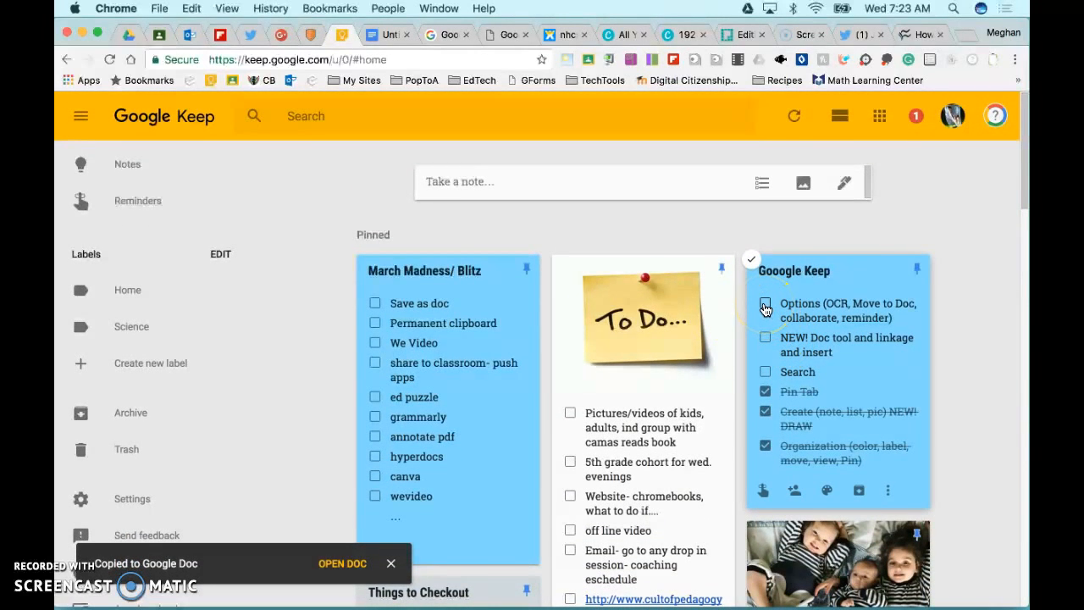
{"action": "left_click", "coordinate": [765, 305]}
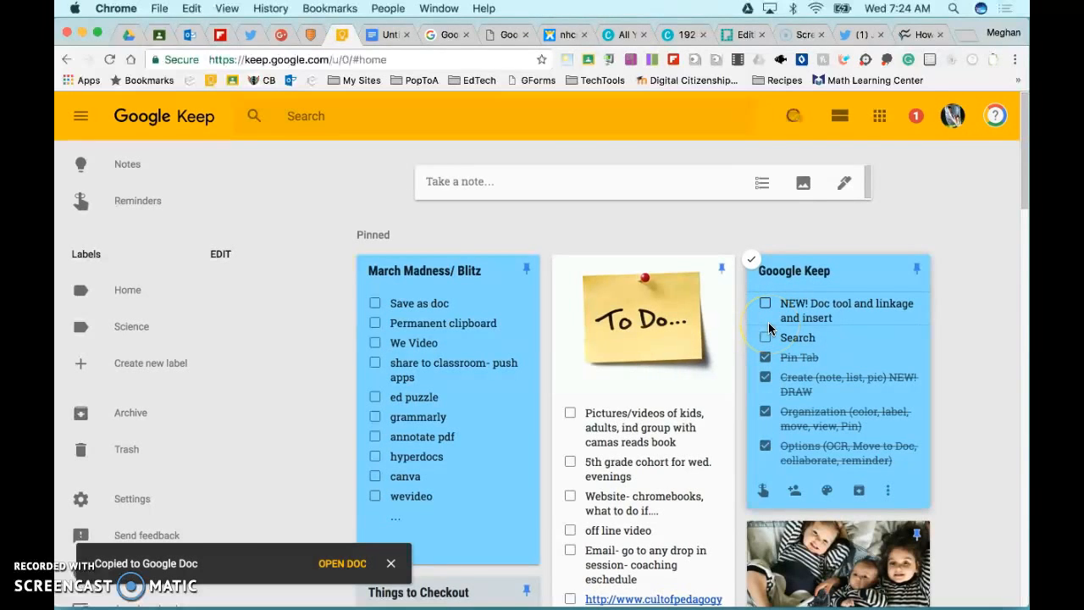
Switch to the untitled Google Docs document and open the Keep notepad beside it.
{"action": "left_click", "coordinate": [386, 34]}
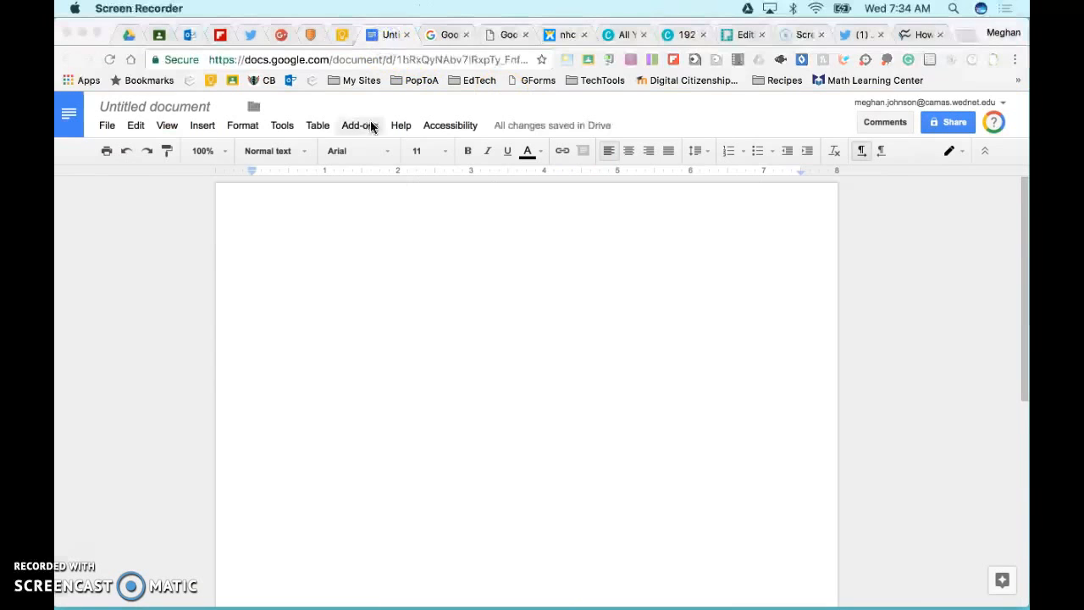
{"action": "left_click", "coordinate": [321, 127]}
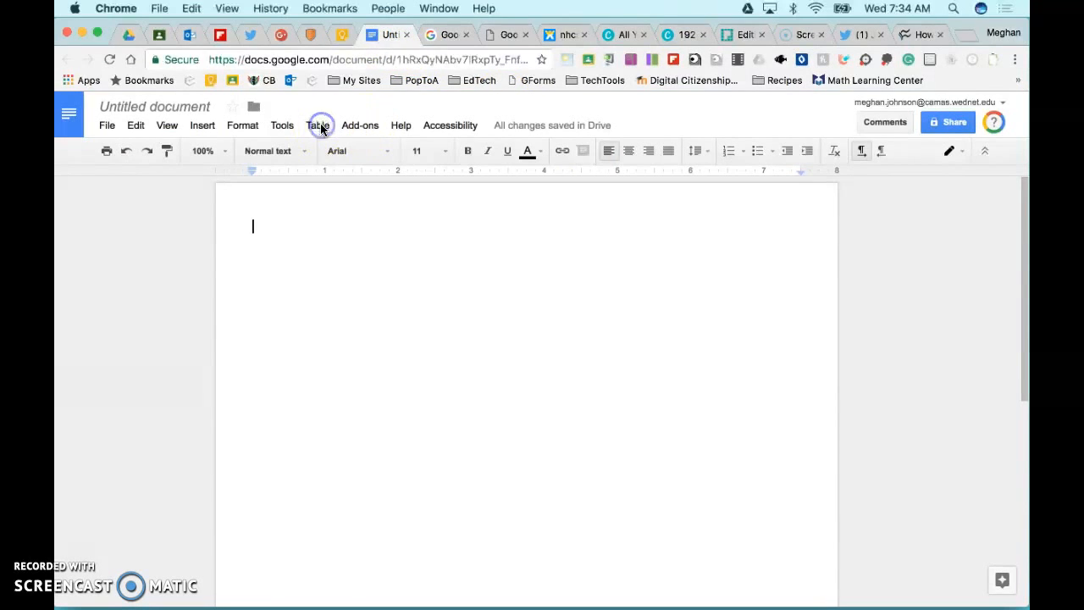
{"action": "left_click", "coordinate": [320, 127]}
{"action": "left_click", "coordinate": [282, 125]}
{"action": "left_click", "coordinate": [282, 125]}
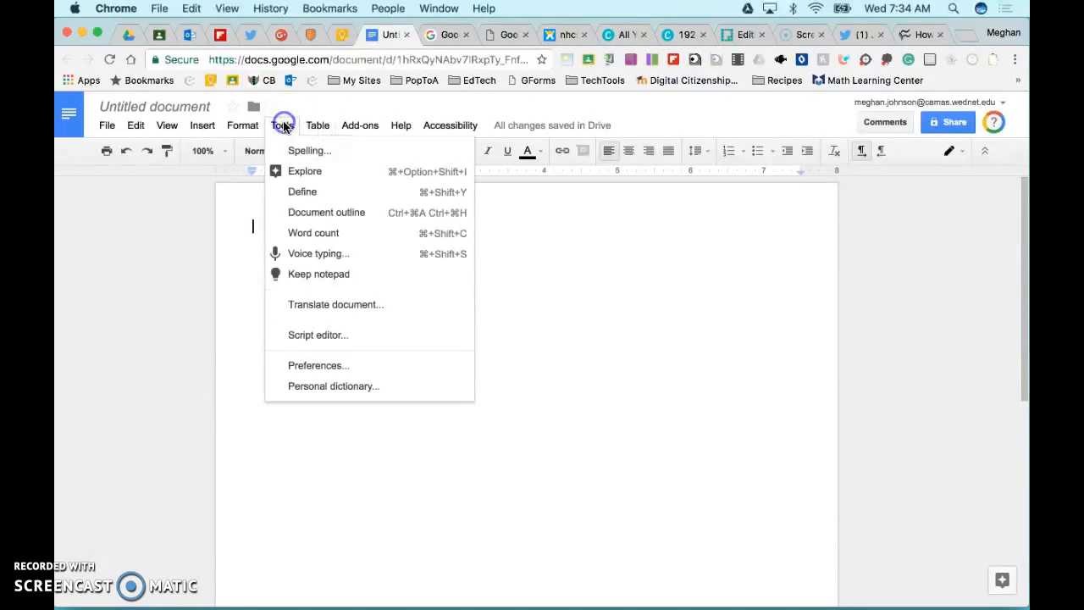
{"action": "left_click", "coordinate": [318, 275]}
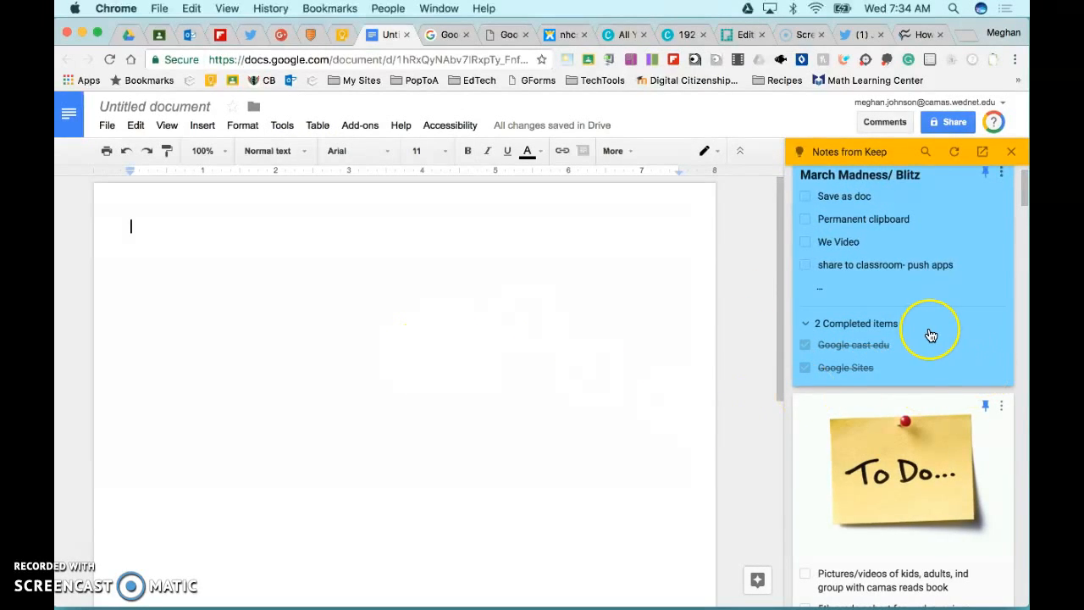
Find the Sports Writer newspaper note among the Keep notes and add it to the document.
{"action": "scroll", "coordinate": [932, 334], "scroll_direction": "up", "scroll_amount": 2}
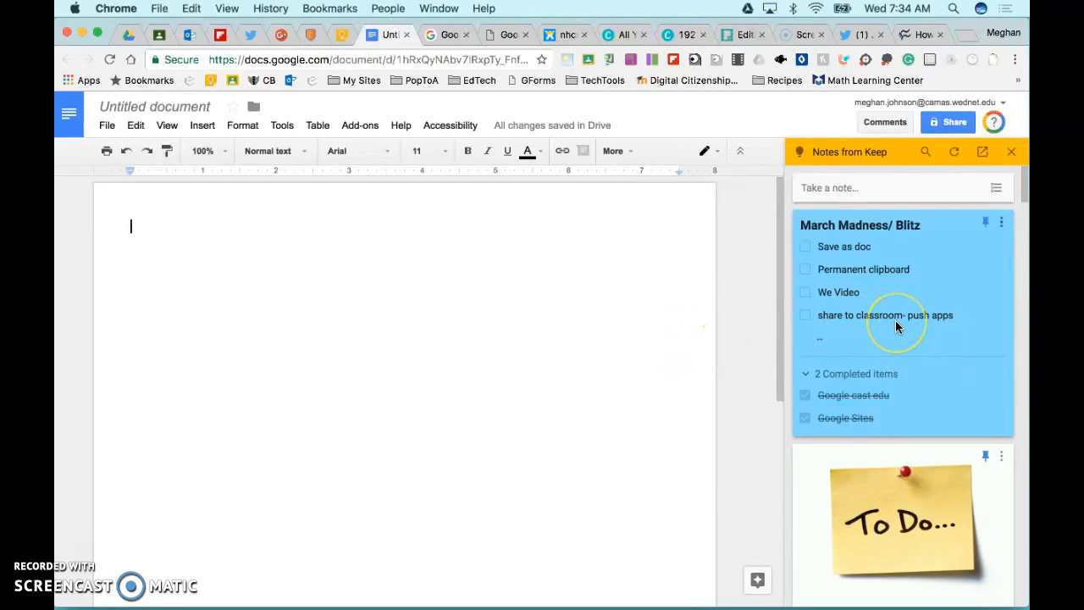
{"action": "scroll", "coordinate": [897, 327], "scroll_direction": "down", "scroll_amount": 2}
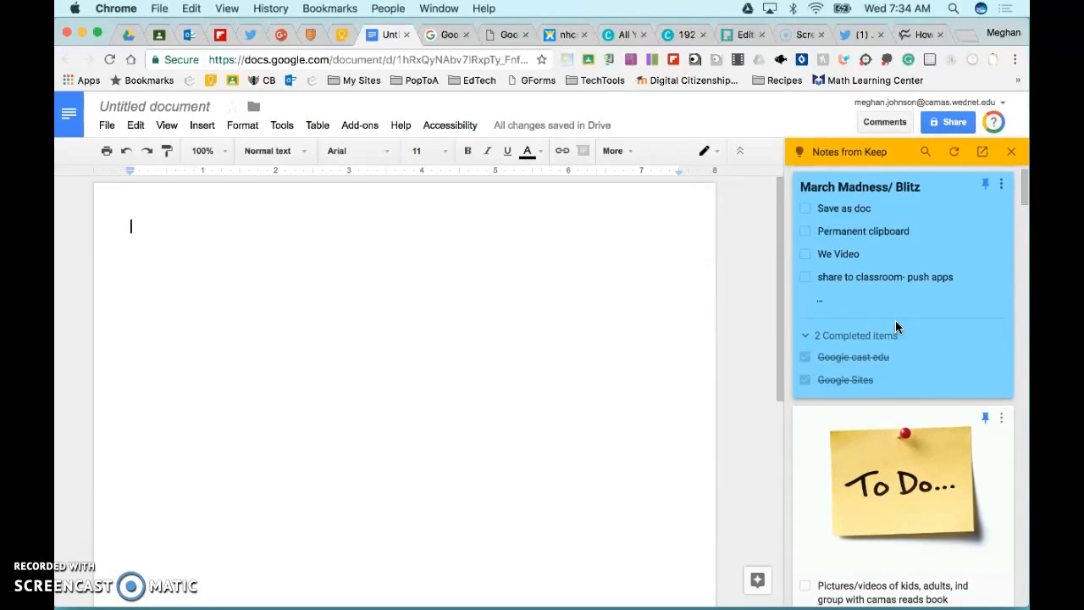
{"action": "scroll", "coordinate": [897, 327], "scroll_direction": "up", "scroll_amount": 2}
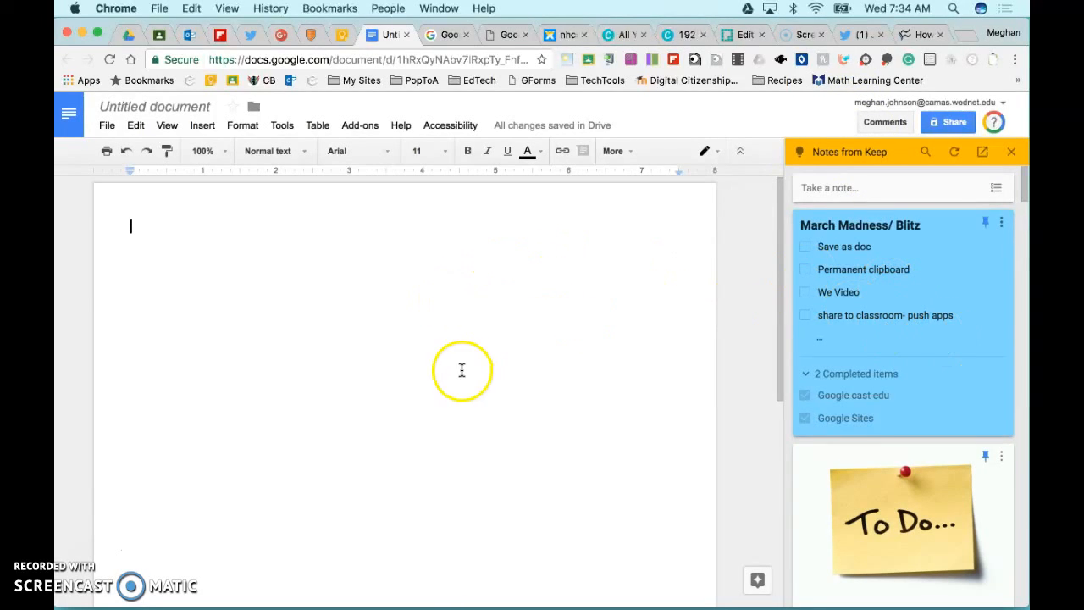
{"action": "scroll", "coordinate": [904, 343], "scroll_direction": "down", "scroll_amount": 20}
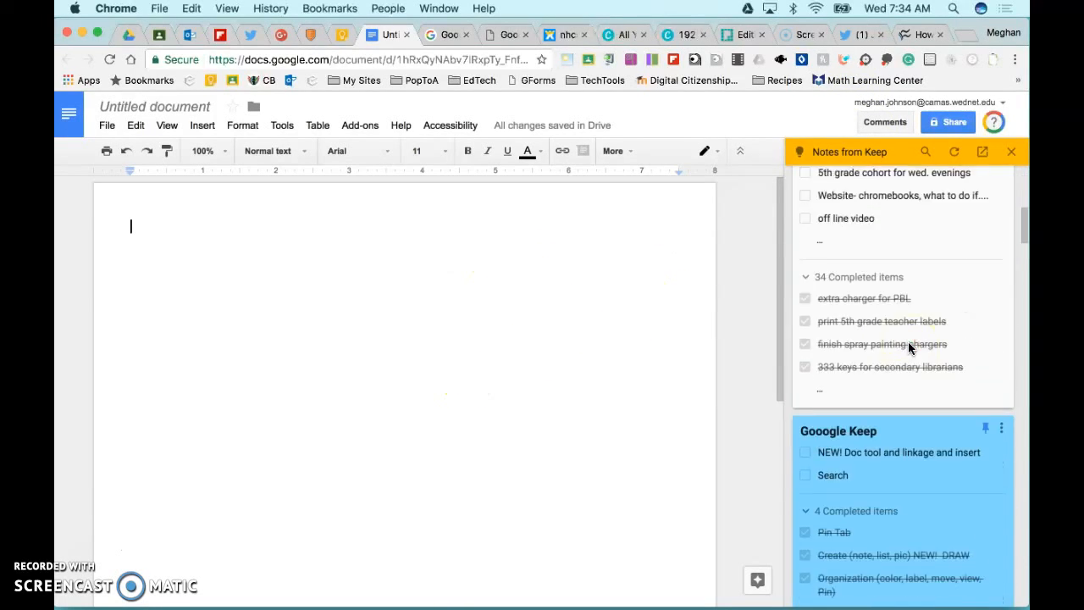
{"action": "scroll", "coordinate": [909, 348], "scroll_direction": "down", "scroll_amount": 5}
{"action": "left_click", "coordinate": [993, 282]}
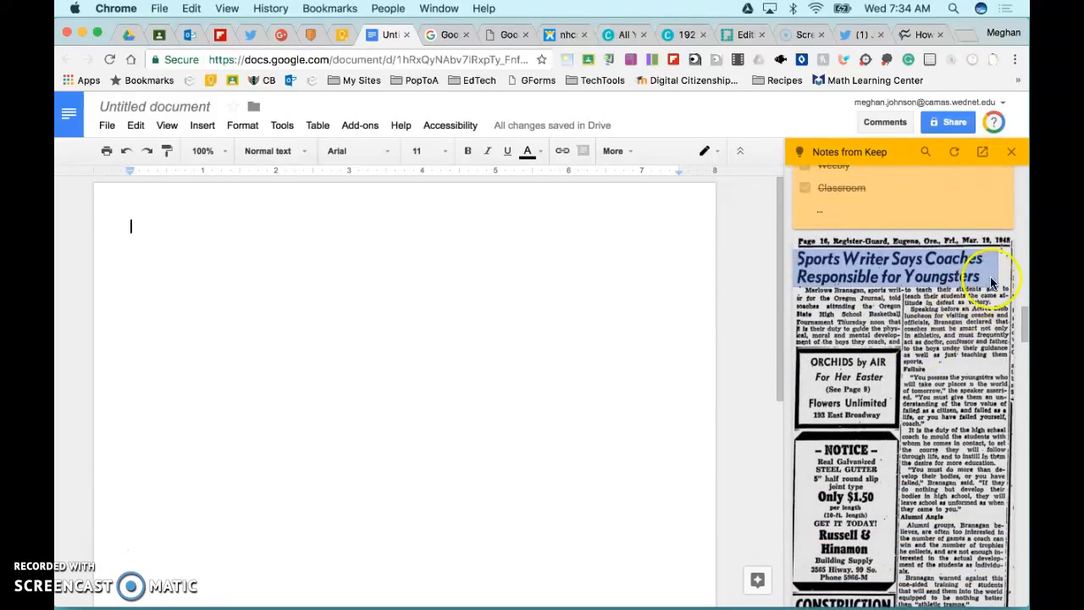
{"action": "left_click", "coordinate": [1001, 253]}
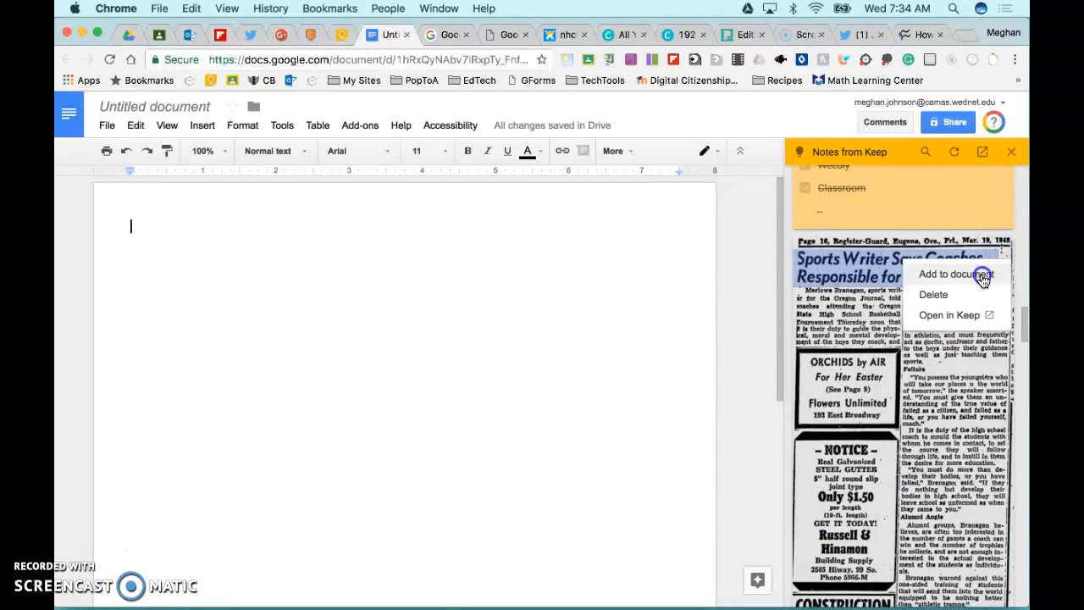
{"action": "left_click", "coordinate": [982, 280]}
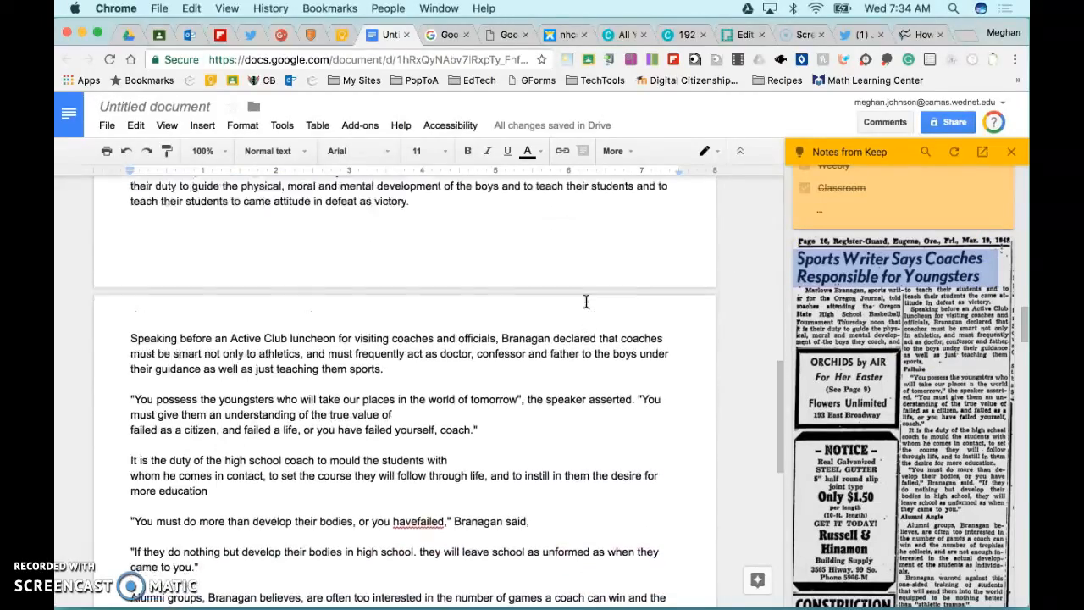
Look over the inserted article and open a blank Keep note to view its link to the document.
{"action": "scroll", "coordinate": [585, 301], "scroll_direction": "up", "scroll_amount": 10}
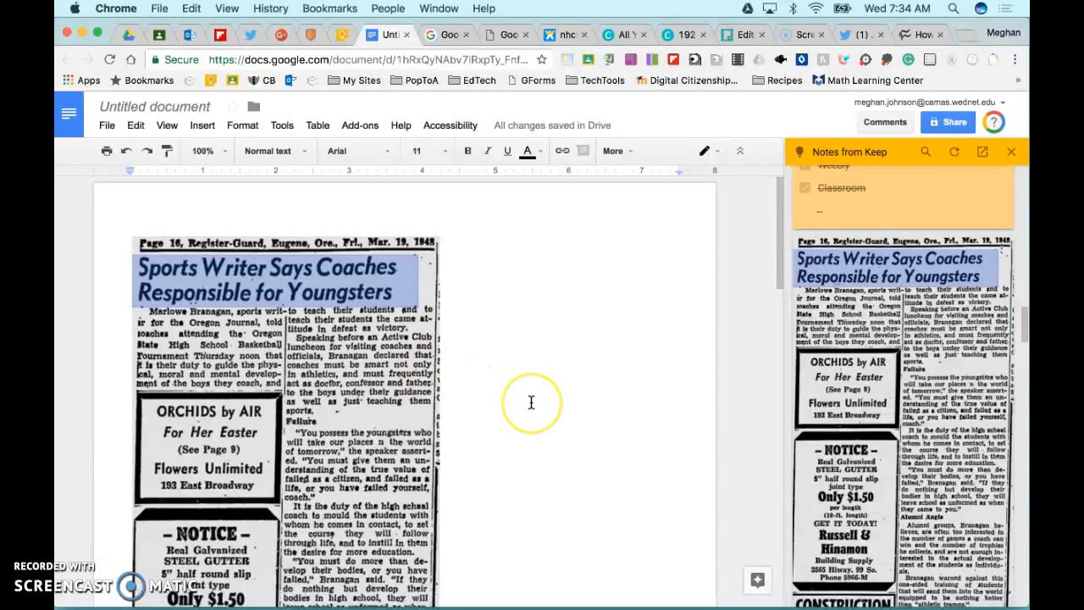
{"action": "scroll", "coordinate": [531, 402], "scroll_direction": "down", "scroll_amount": 1}
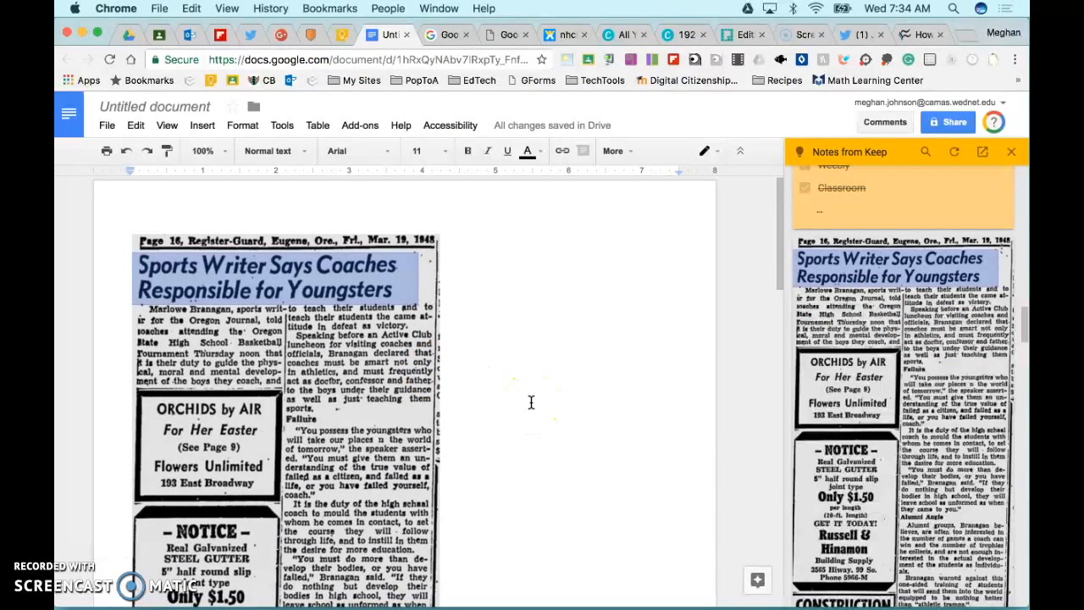
{"action": "scroll", "coordinate": [531, 402], "scroll_direction": "up", "scroll_amount": 1}
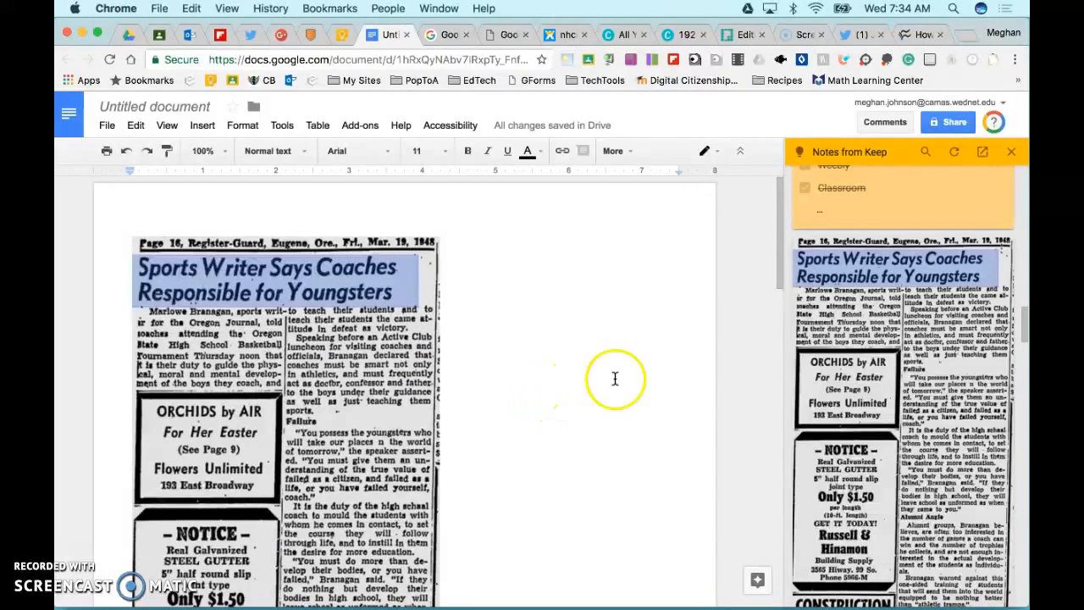
{"action": "scroll", "coordinate": [885, 305], "scroll_direction": "down", "scroll_amount": 10}
{"action": "scroll", "coordinate": [881, 302], "scroll_direction": "up", "scroll_amount": 5}
{"action": "left_click", "coordinate": [828, 185]}
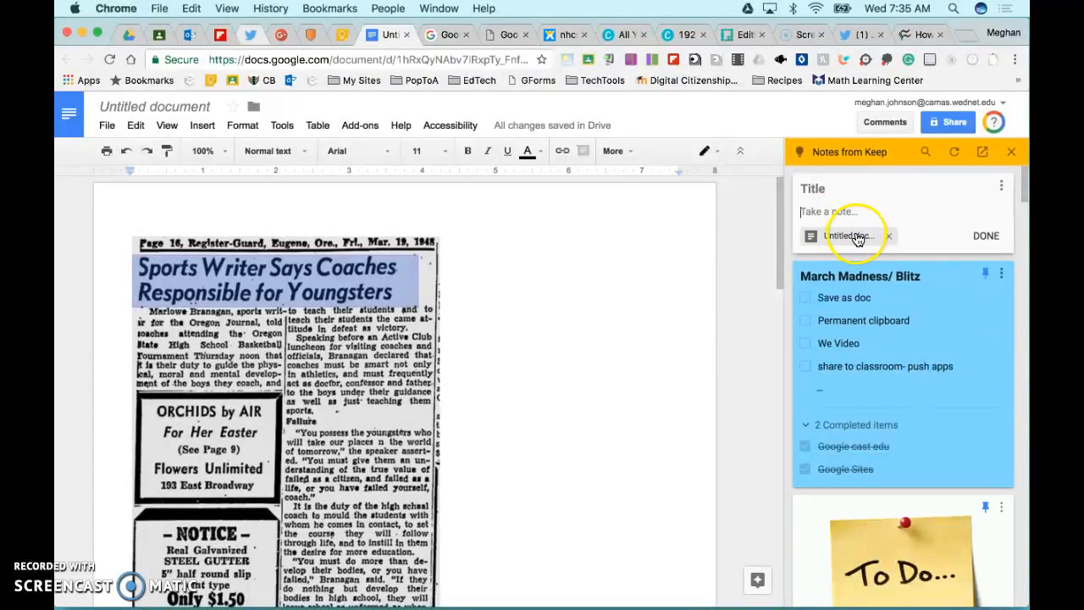
Rename the document as Coach Article.
{"action": "left_click", "coordinate": [184, 105]}
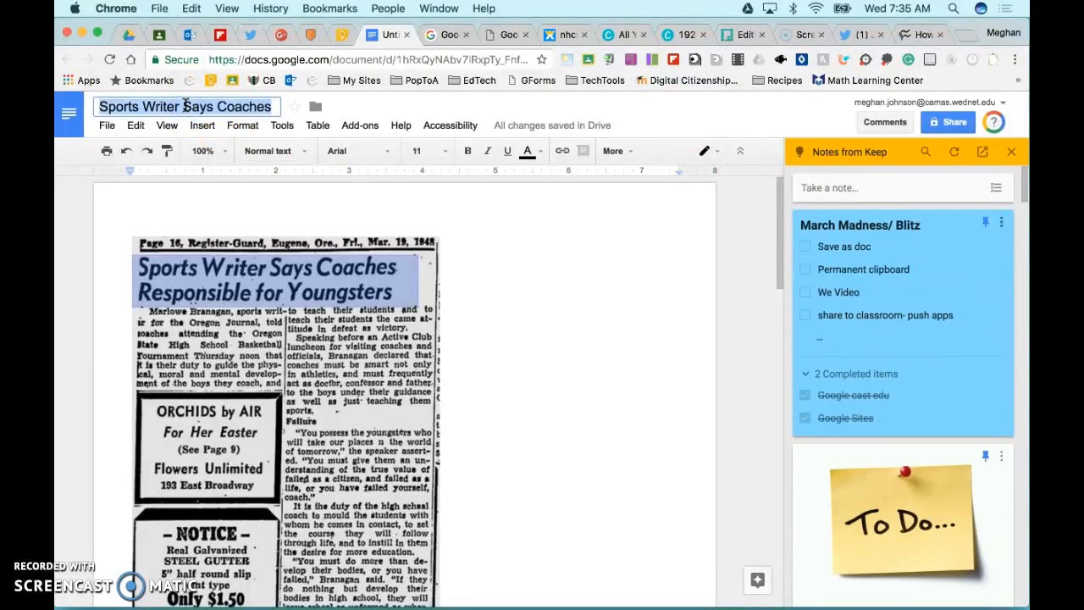
{"action": "type", "text": "Coach Article"}
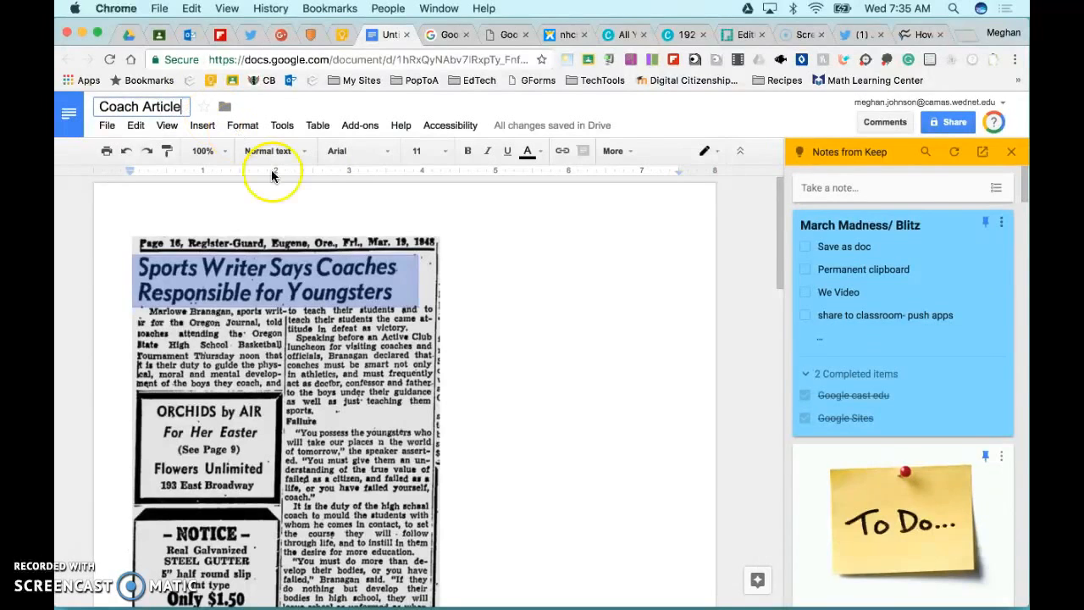
{"action": "left_click", "coordinate": [474, 293]}
Create a Keep note titled Quotes that is linked to the Coach Article document.
{"action": "scroll", "coordinate": [502, 300], "scroll_direction": "down", "scroll_amount": 5}
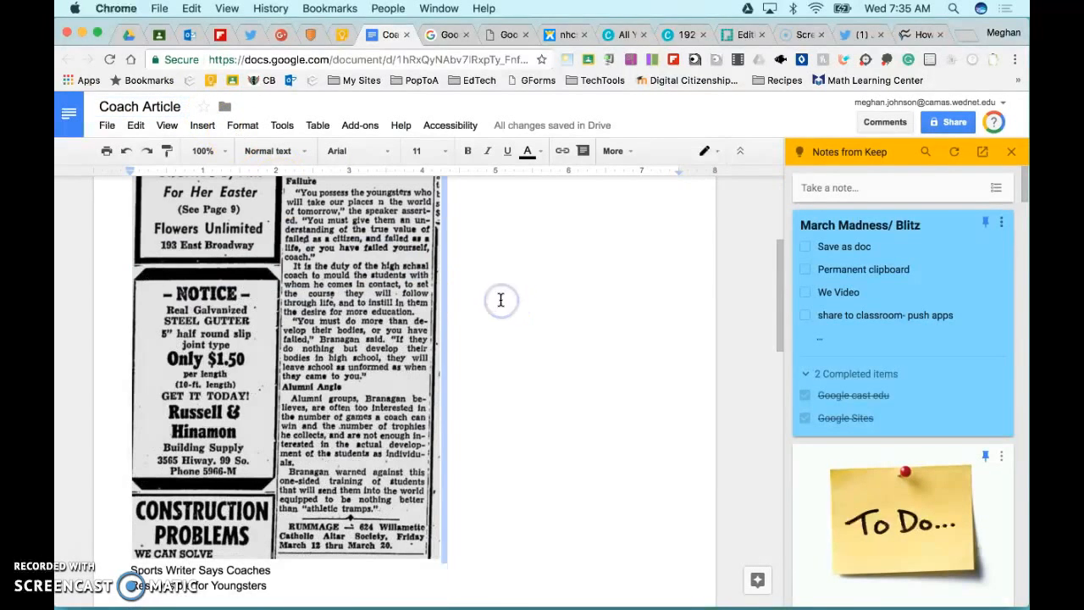
{"action": "left_click", "coordinate": [829, 188]}
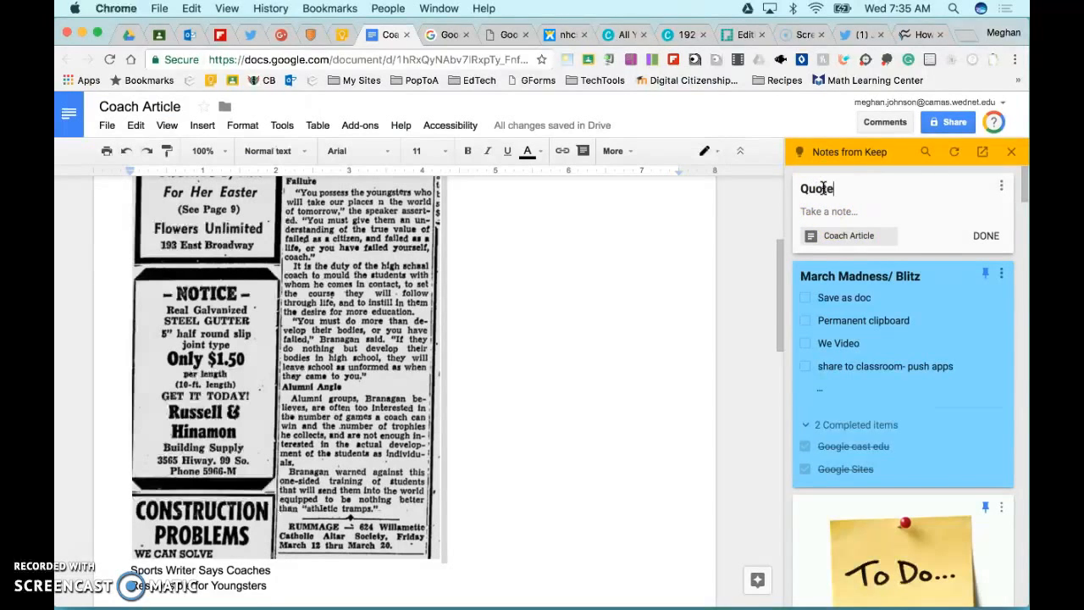
{"action": "left_click", "coordinate": [617, 327]}
{"action": "scroll", "coordinate": [618, 327], "scroll_direction": "down", "scroll_amount": 5}
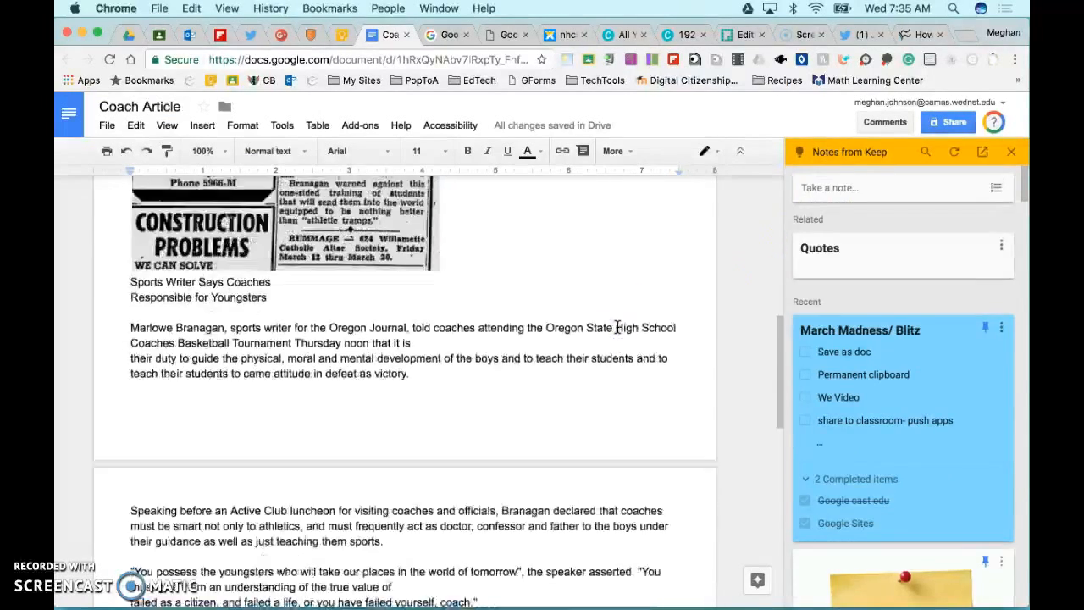
Copy the quote "You possess the youngsters who will take our places in the world of tomorrow" from the article into the Quotes note.
{"action": "scroll", "coordinate": [618, 327], "scroll_direction": "down", "scroll_amount": 2}
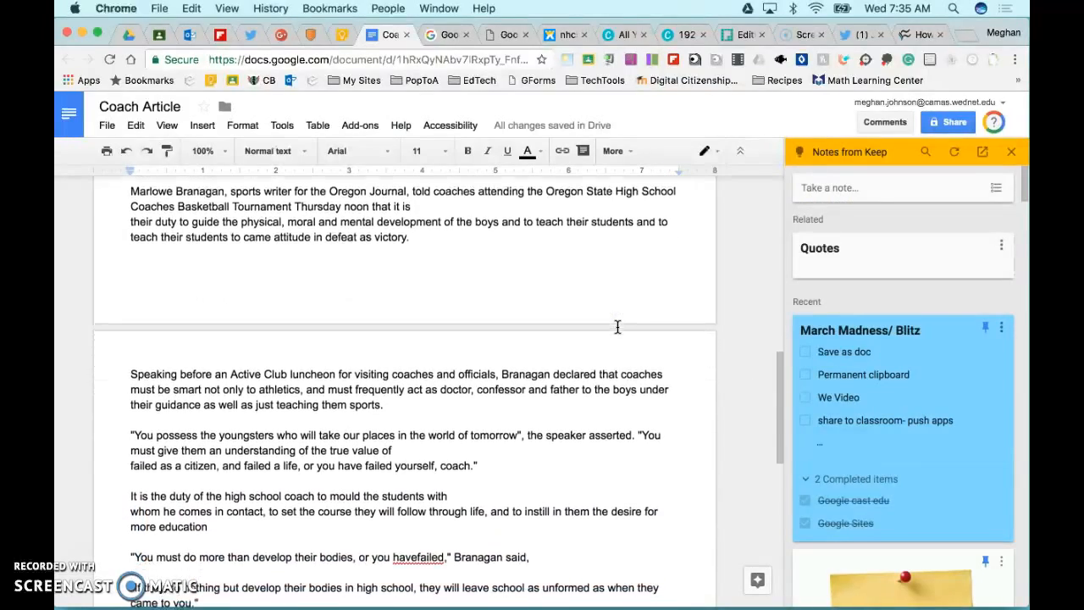
{"action": "scroll", "coordinate": [618, 326], "scroll_direction": "down", "scroll_amount": 1}
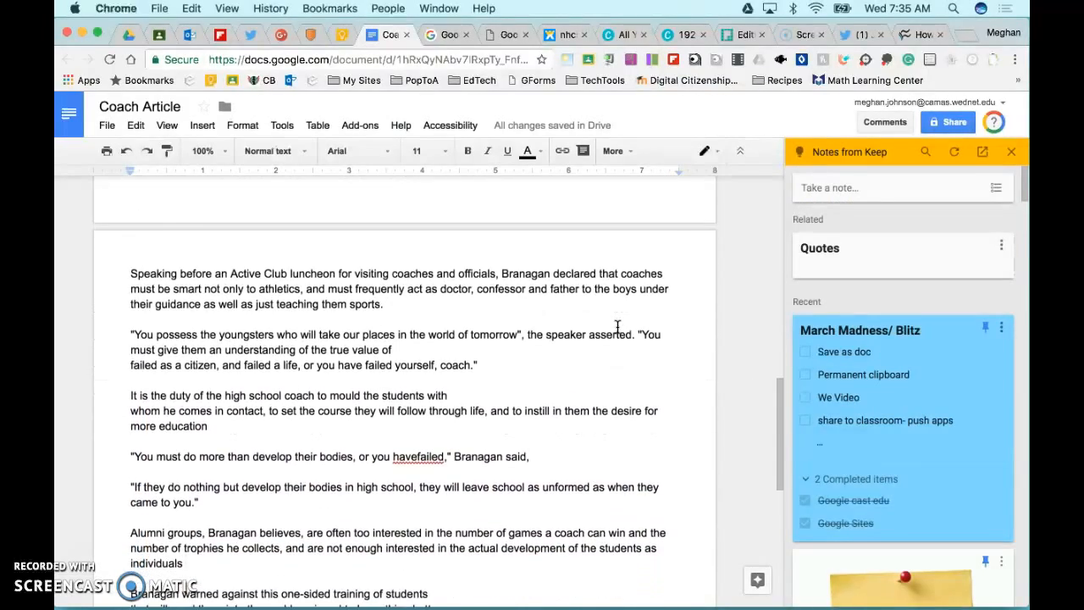
{"action": "scroll", "coordinate": [618, 326], "scroll_direction": "down", "scroll_amount": 1}
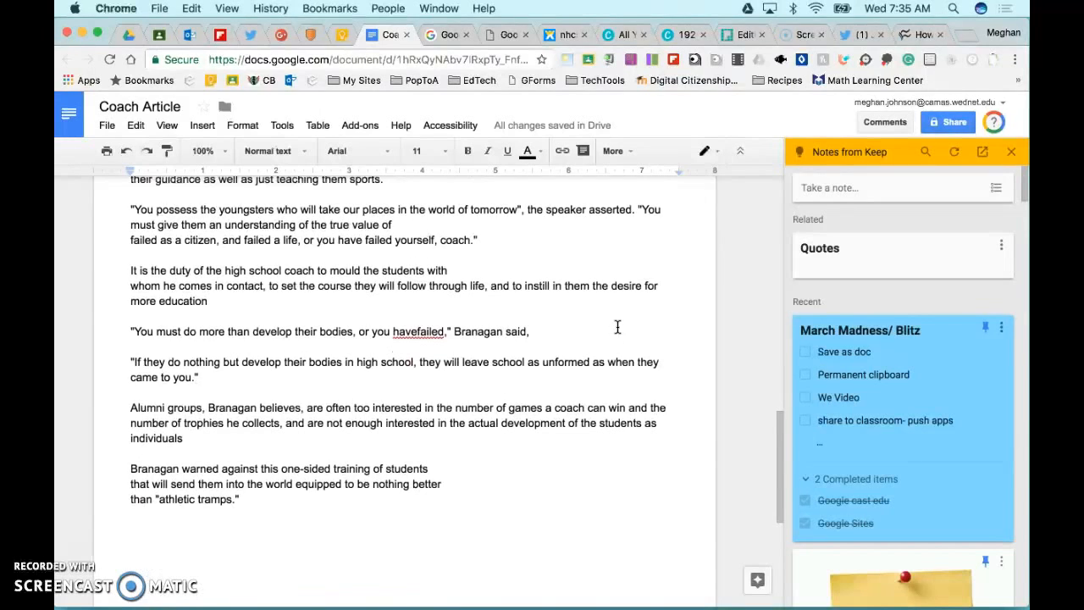
{"action": "left_click_drag", "start_coordinate": [521, 292], "coordinate": [123, 296]}
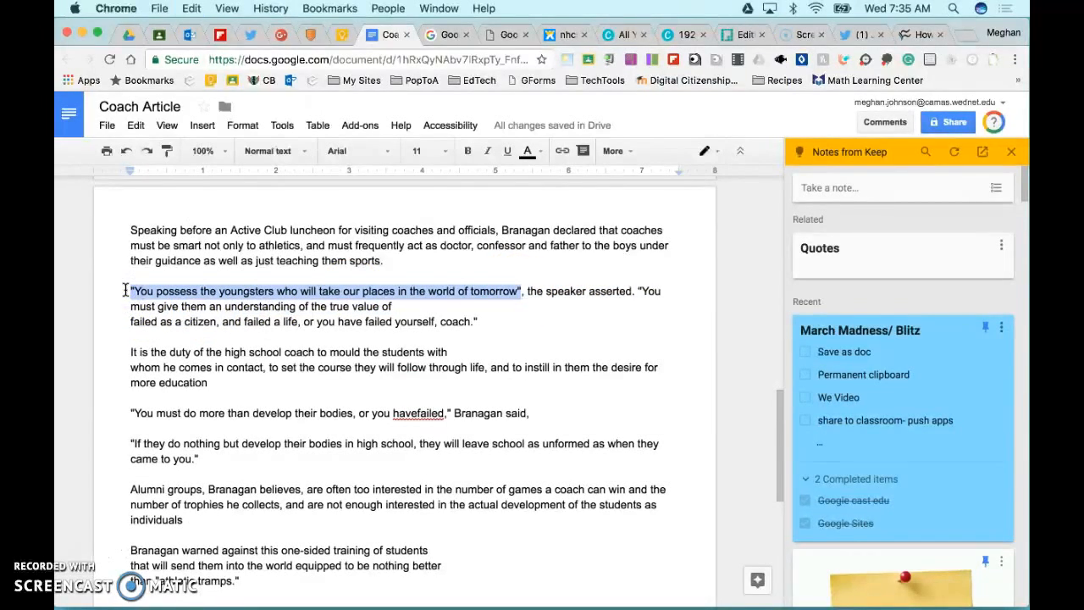
{"action": "left_click", "coordinate": [873, 268]}
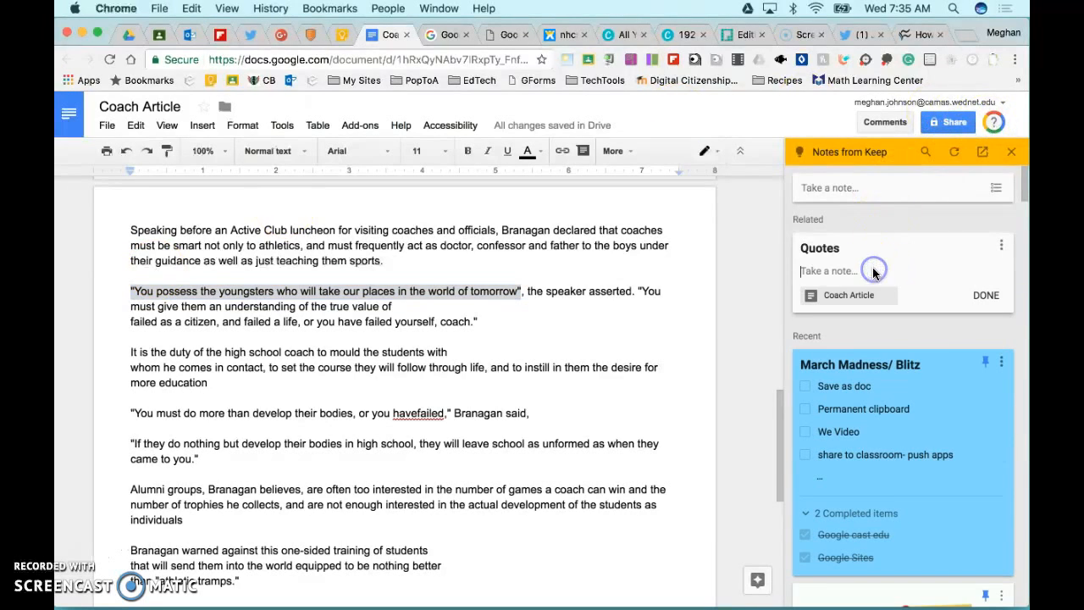
{"action": "type", "text": "\"You possess the youngsters who will take our places in the world of tomorrow\""}
{"action": "left_click", "coordinate": [985, 295]}
{"action": "left_click", "coordinate": [952, 268]}
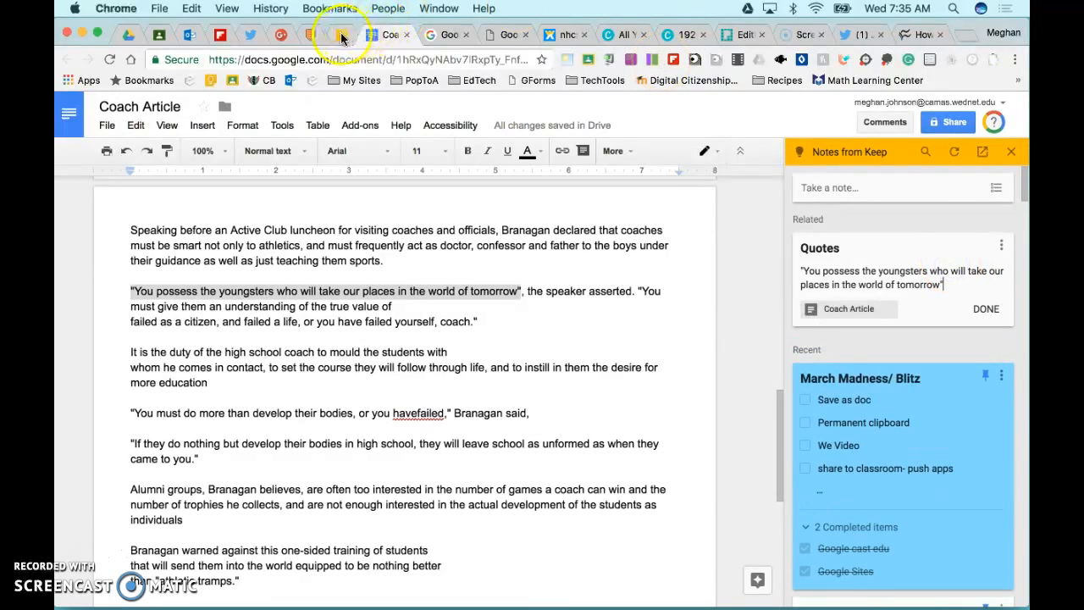
Switch to Google Keep, open the Quotes note to view its text and link to the Coach Article document, and close it.
{"action": "left_click", "coordinate": [342, 35]}
{"action": "scroll", "coordinate": [485, 338], "scroll_direction": "down", "scroll_amount": 2}
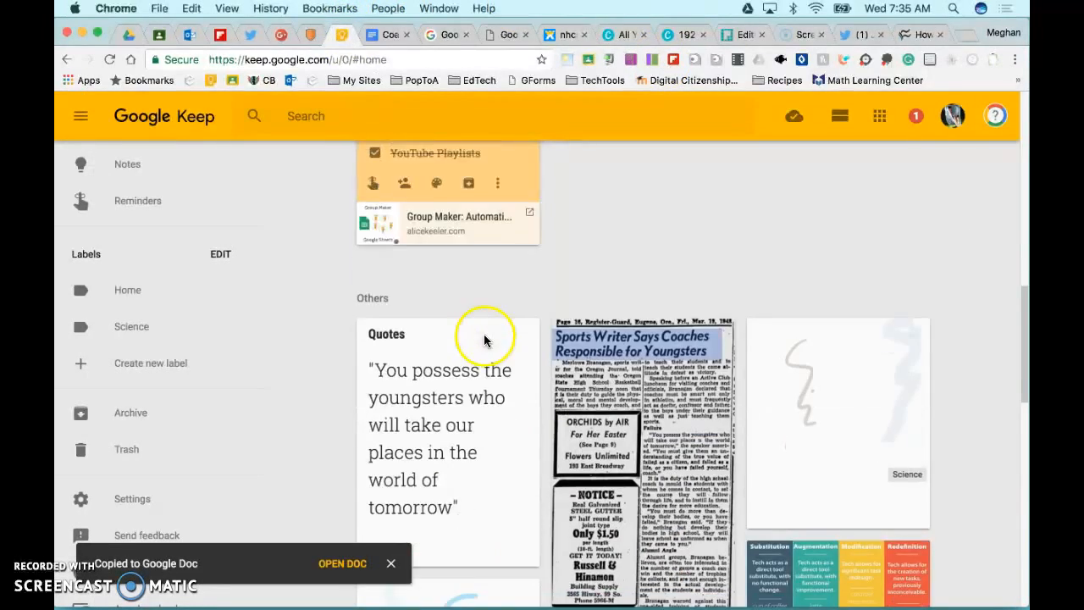
{"action": "left_click", "coordinate": [479, 346]}
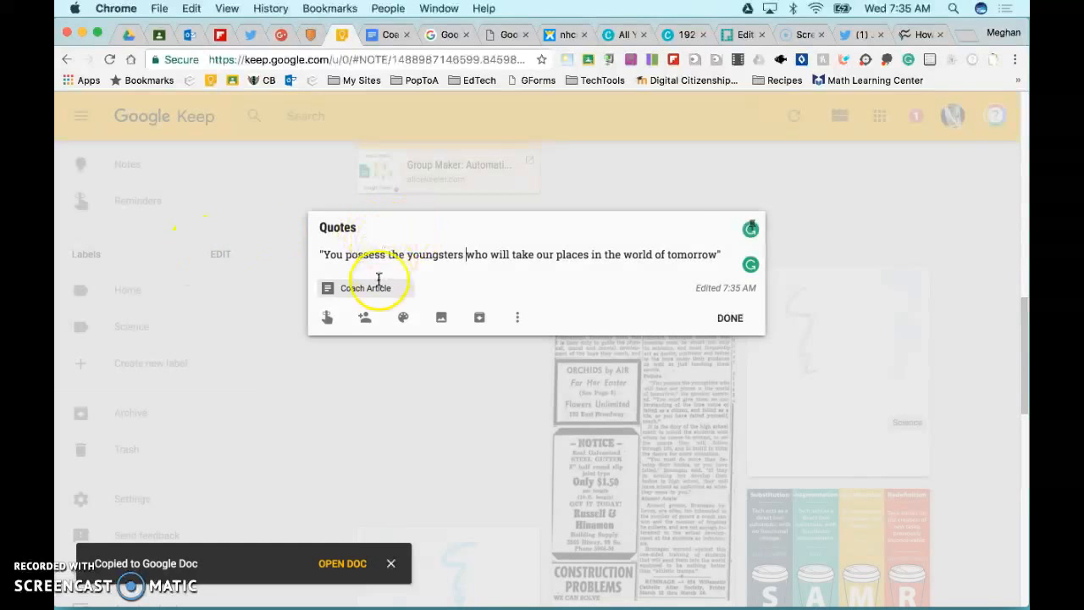
{"action": "left_click", "coordinate": [730, 320]}
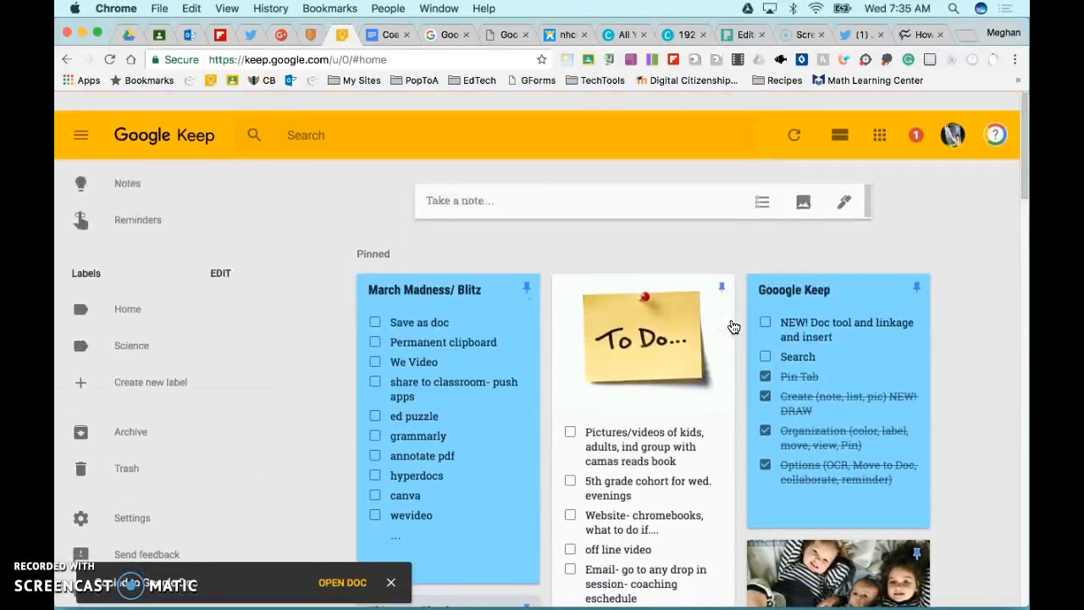